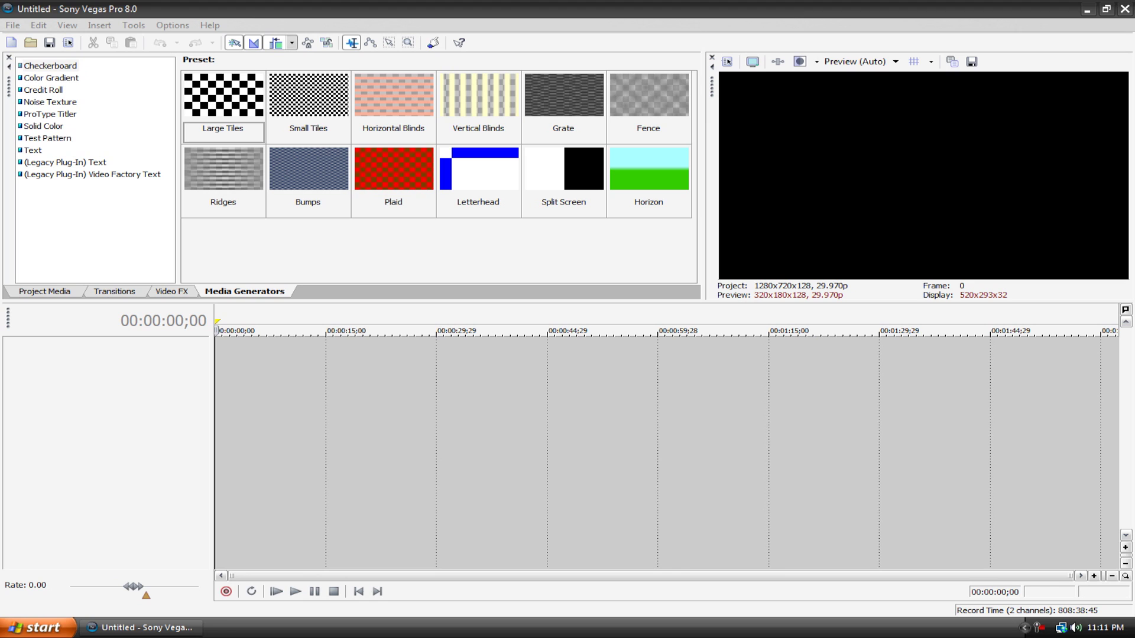
Import Green Screen.wmv and Flowers.wmv from the Stock Footage folder and place them on the timeline.
left_click(13, 25)
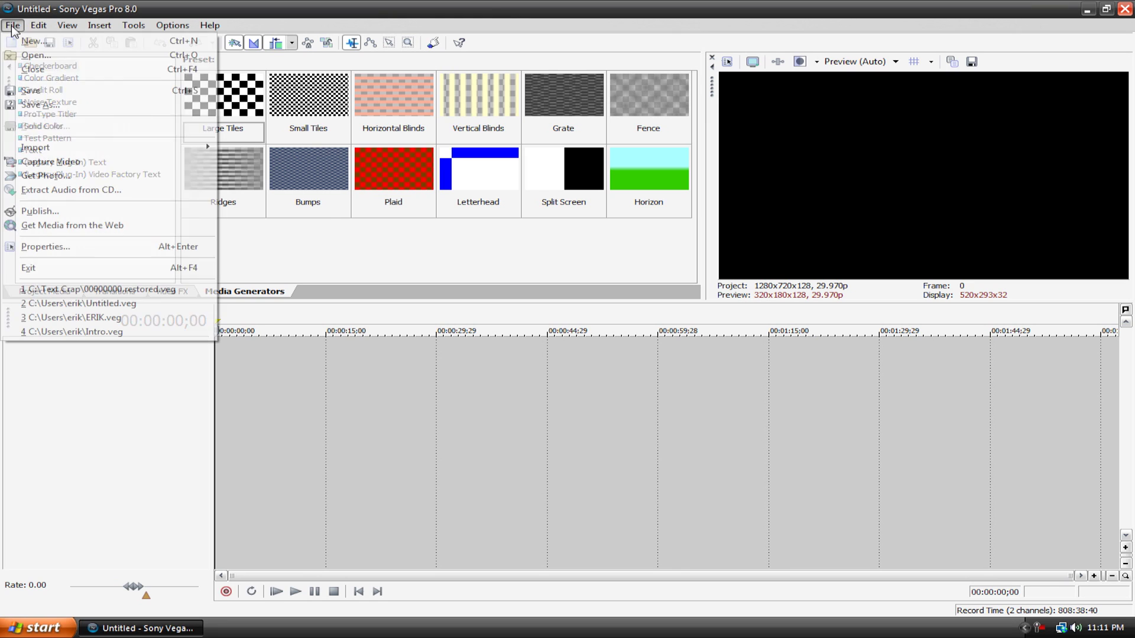
mouse_move(136, 152)
left_click(251, 148)
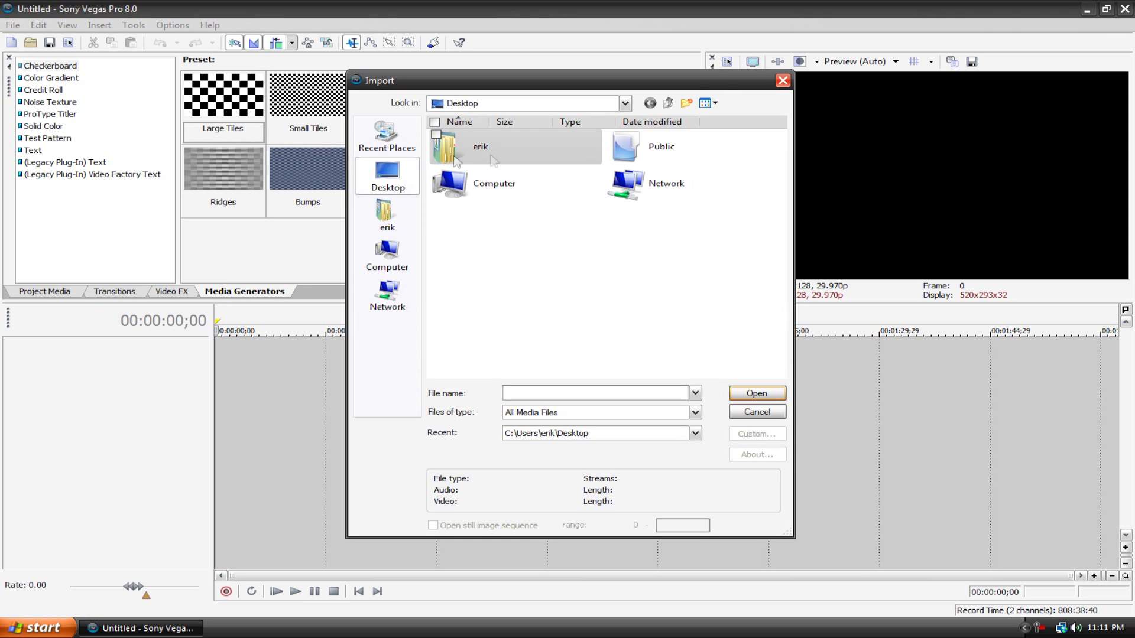
double_click(464, 155)
double_click(720, 178)
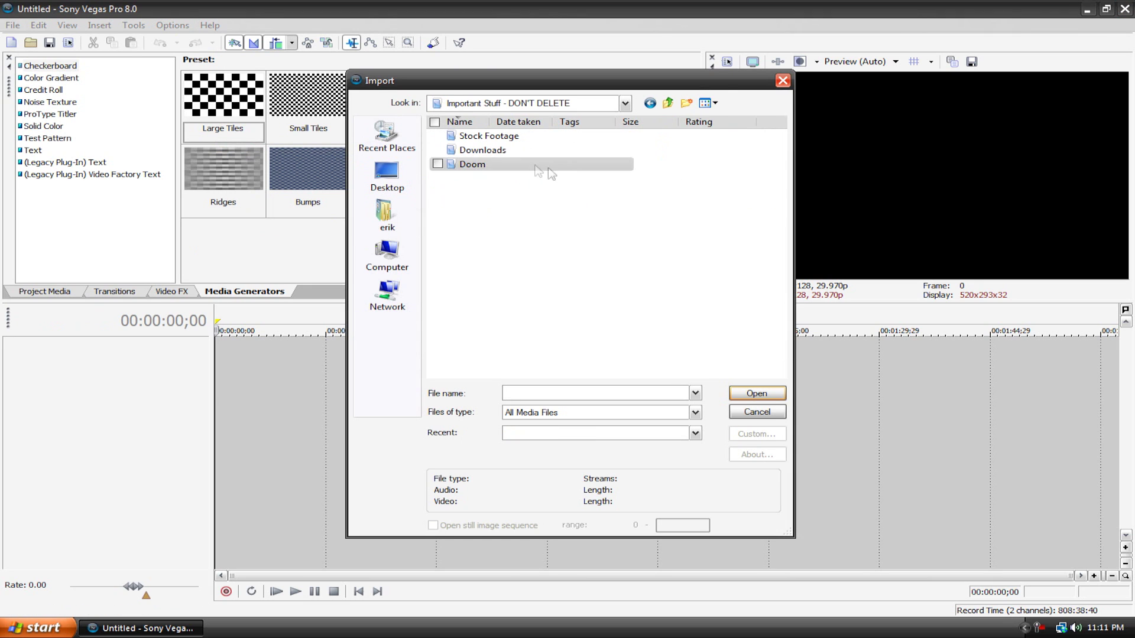
double_click(495, 137)
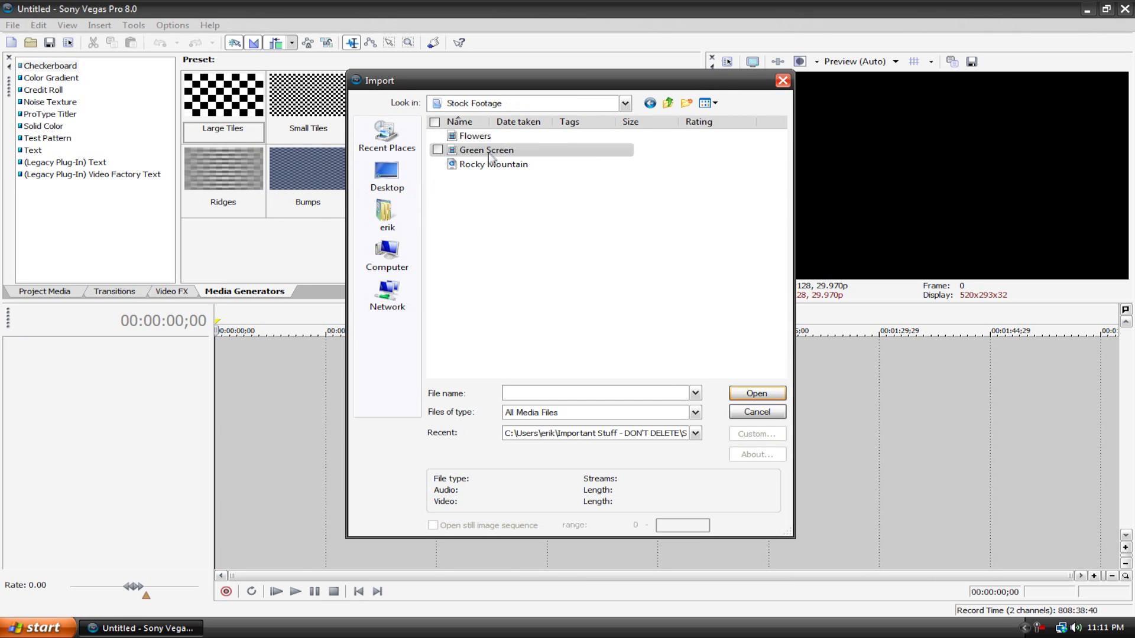
left_click(478, 149)
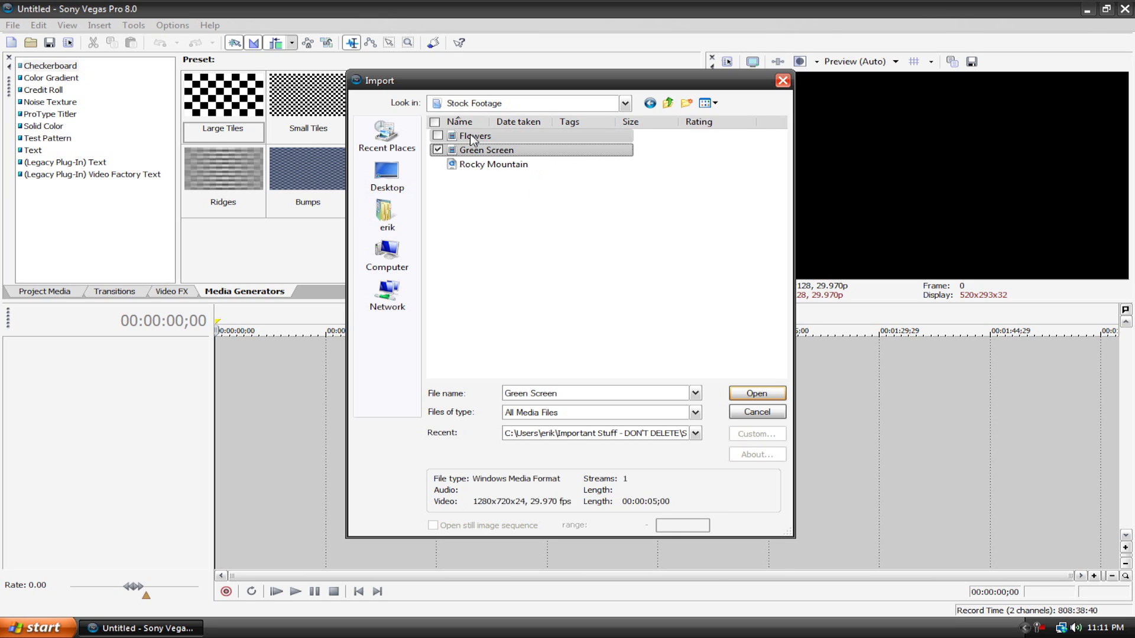
left_click(772, 394)
left_click_drag(238, 110, 232, 366)
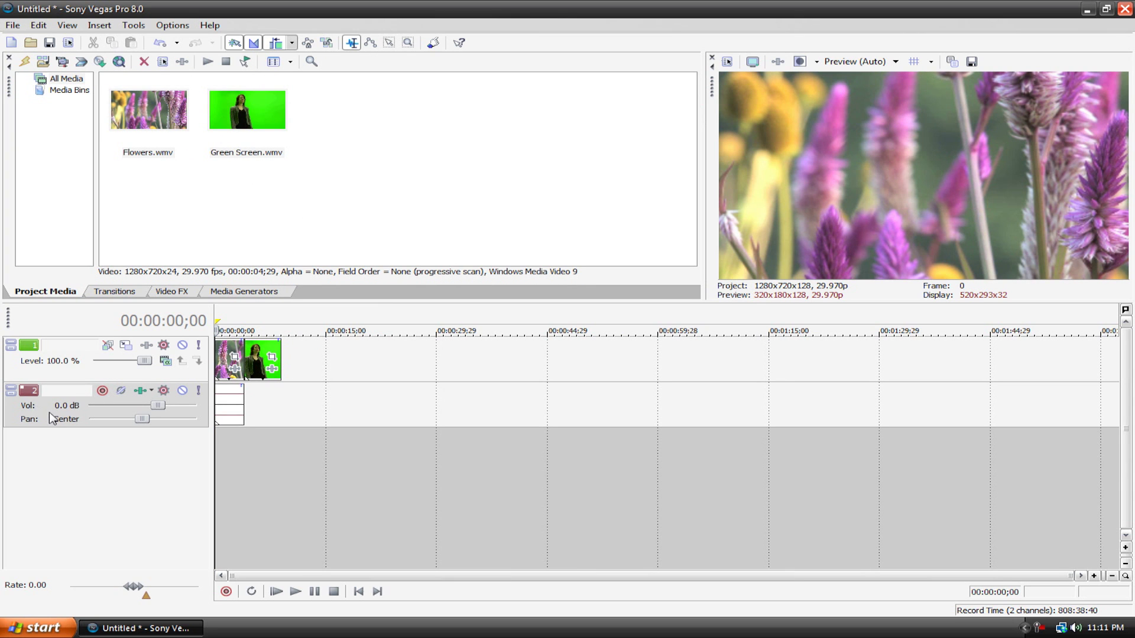
Delete the audio track, add a video track, and move Green Screen onto track 1 with its end trimmed.
key("Delete")
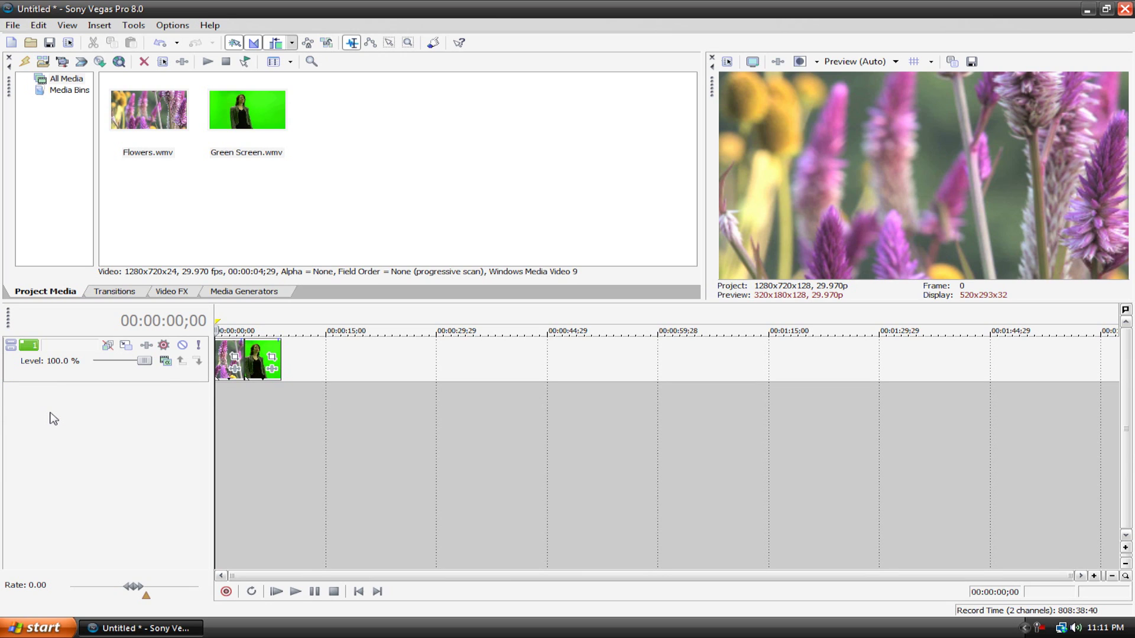
right_click(77, 411)
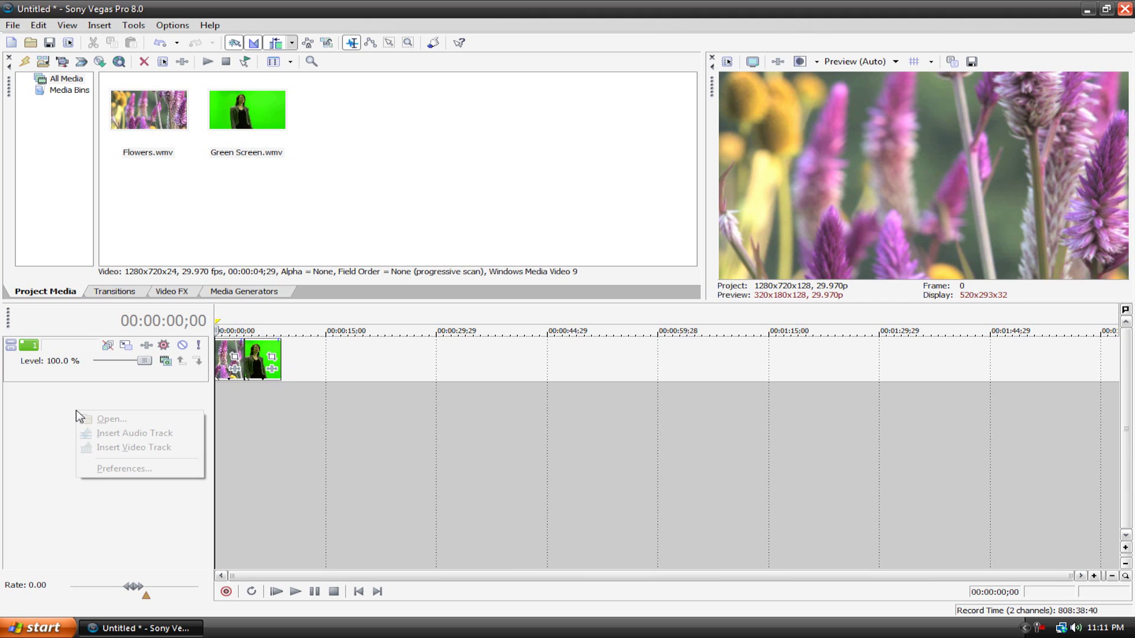
left_click(137, 451)
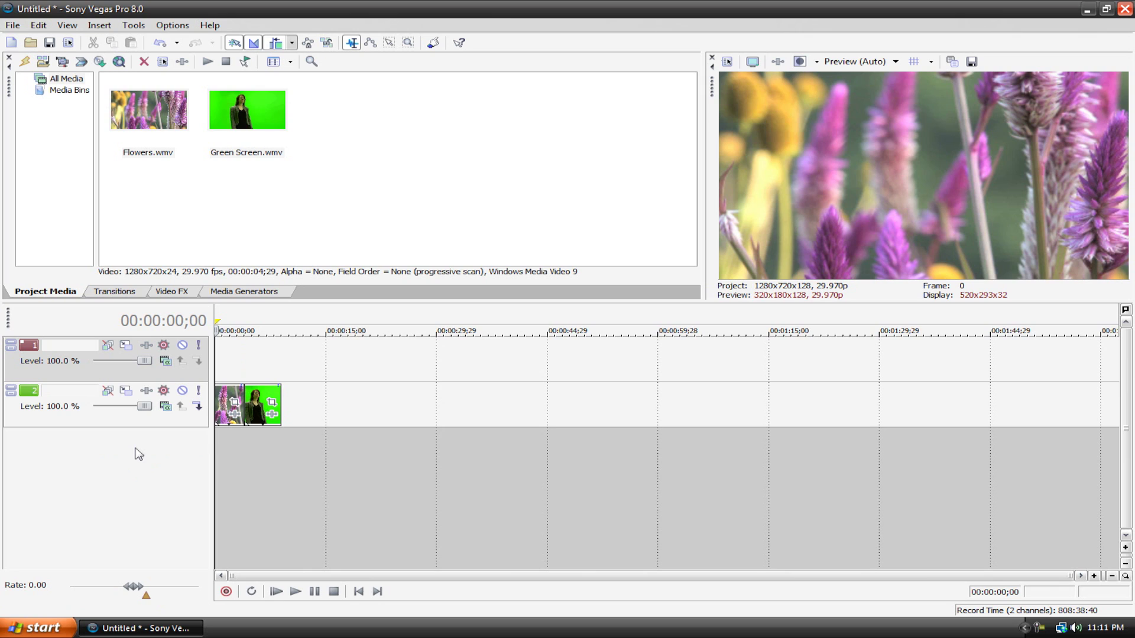
left_click_drag(256, 392, 226, 346)
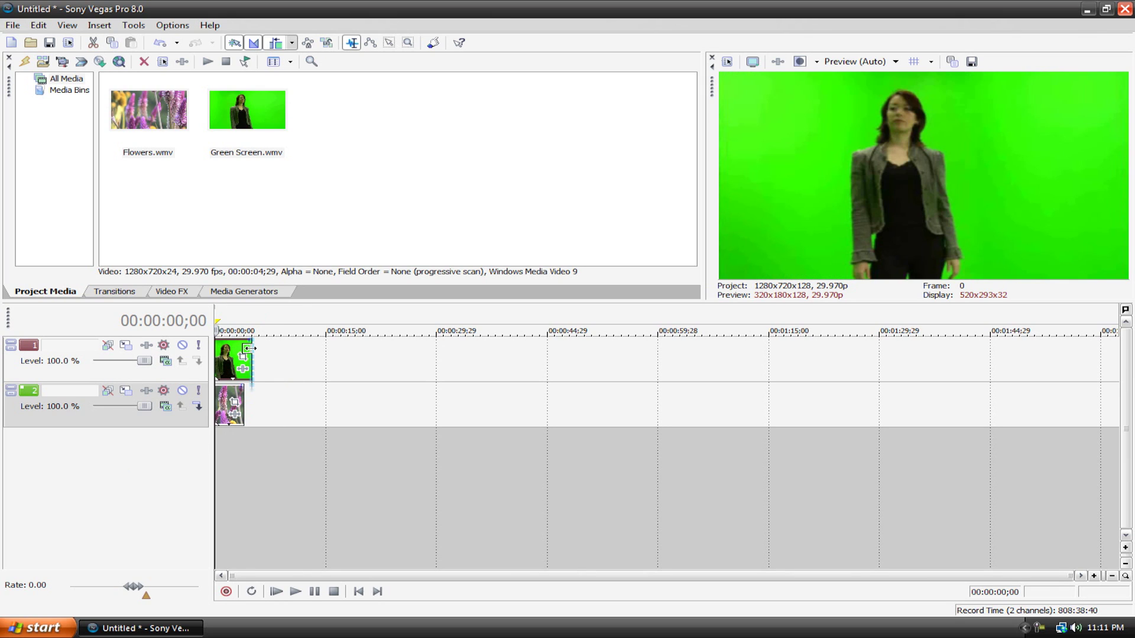
left_click_drag(248, 348, 243, 350)
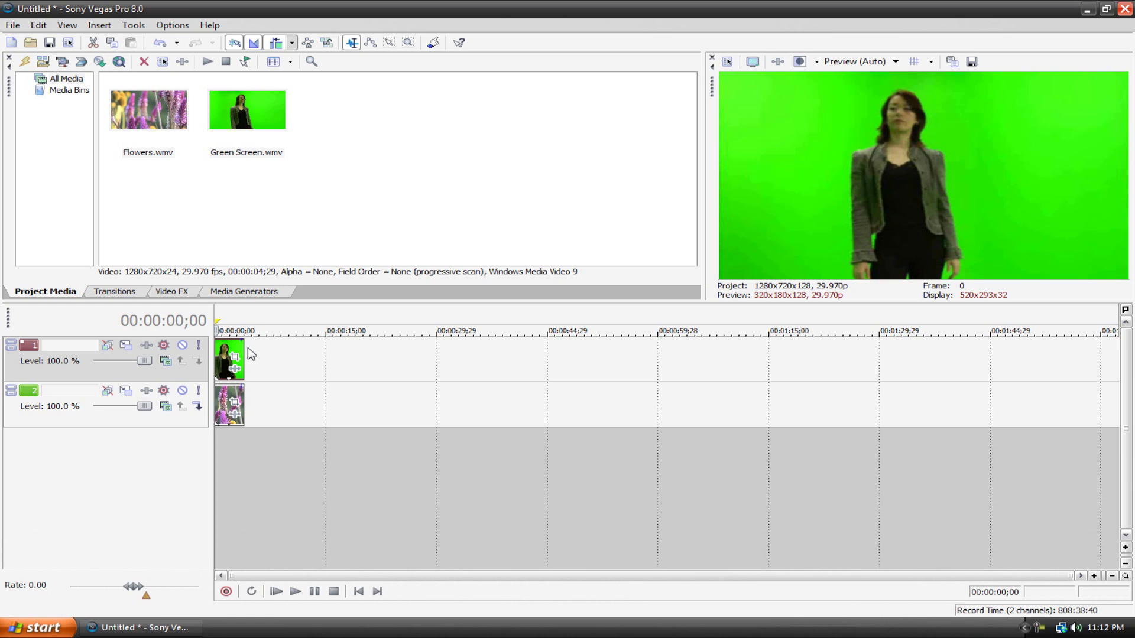
Select Chroma Keyer in the Video FX list to show its Green Screen and Blue Screen presets.
left_click(187, 296)
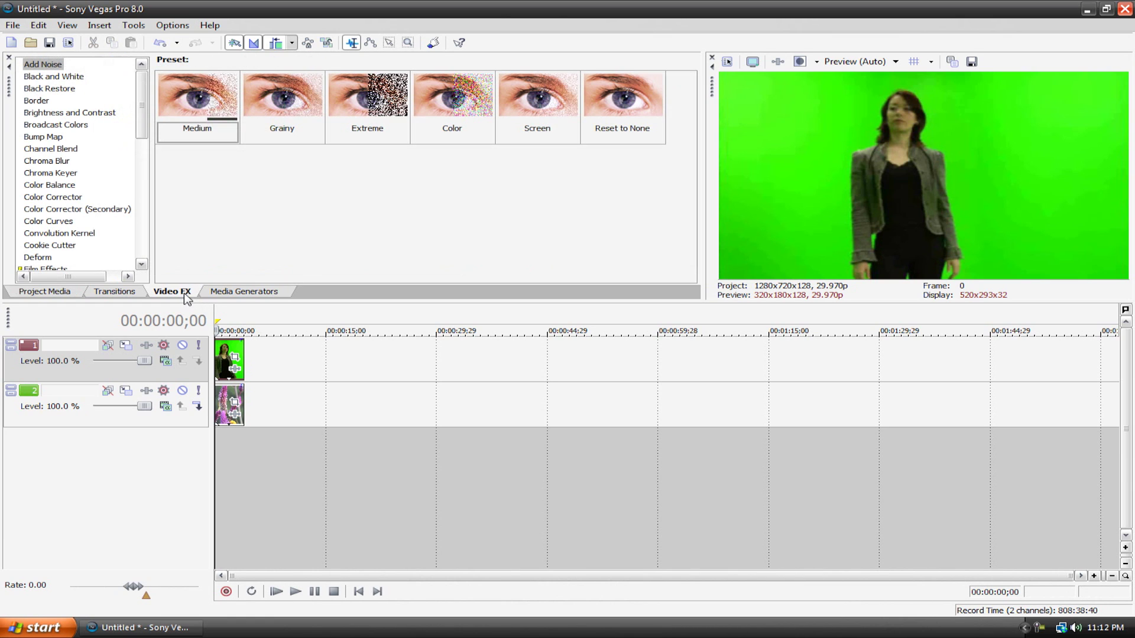
left_click(62, 174)
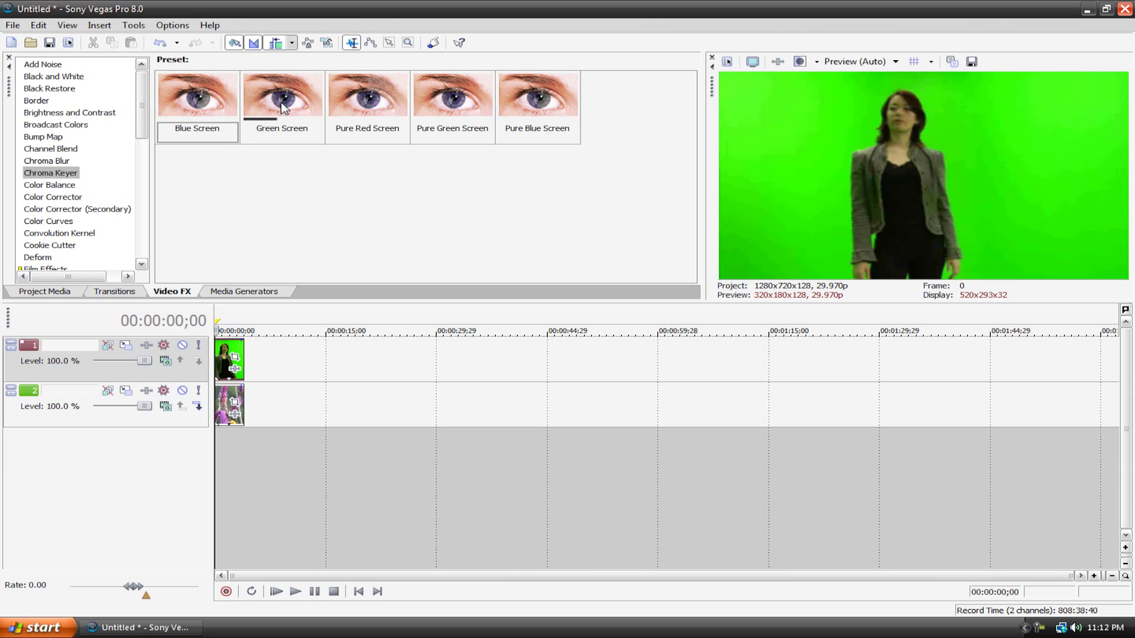
left_click_drag(282, 104, 228, 356)
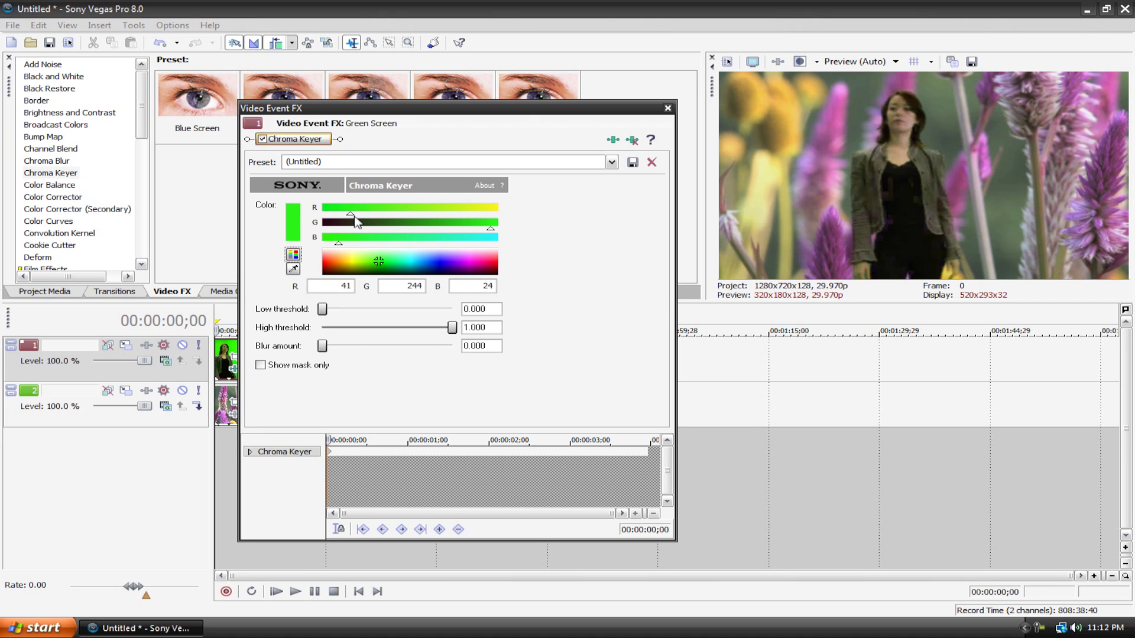
mouse_move(352, 216)
left_click_drag(353, 218, 324, 218)
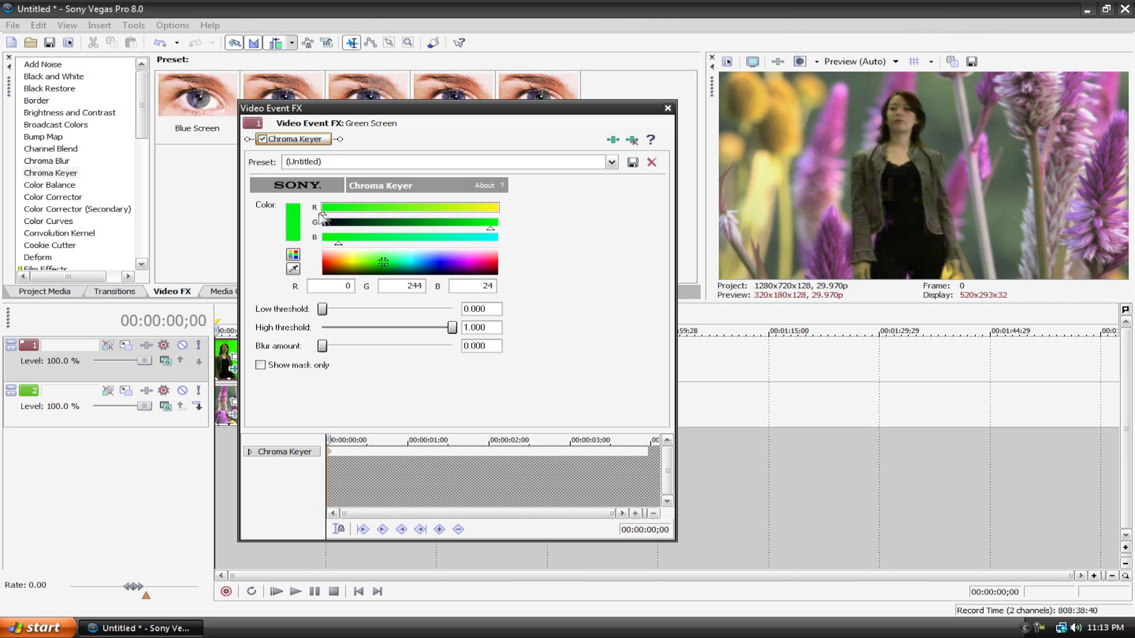
left_click_drag(491, 227, 527, 234)
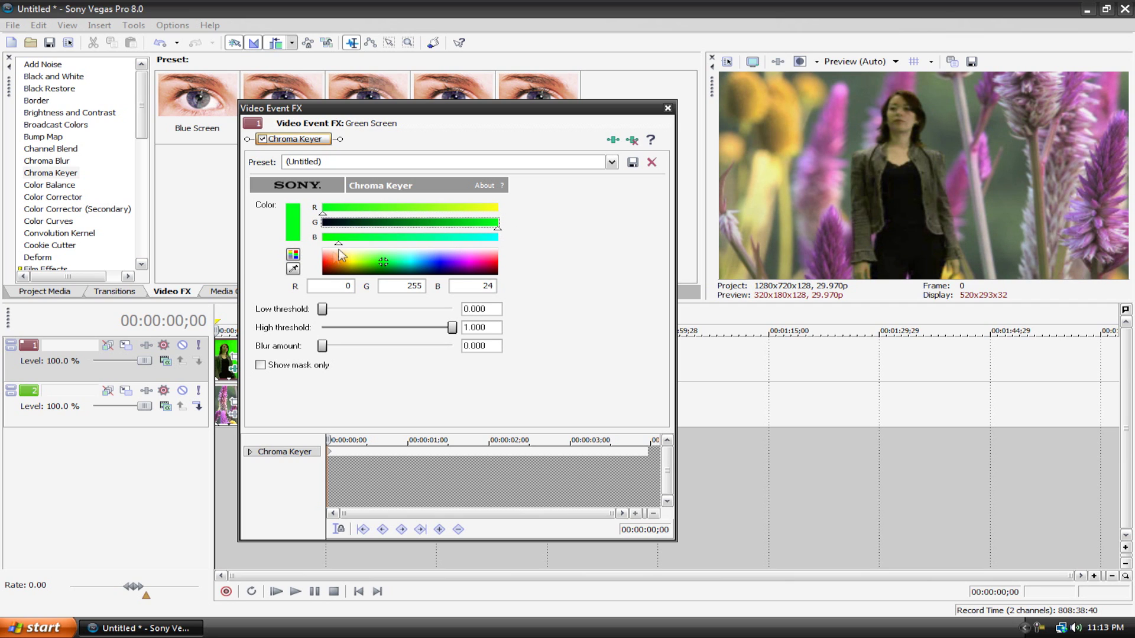
left_click_drag(338, 243, 308, 249)
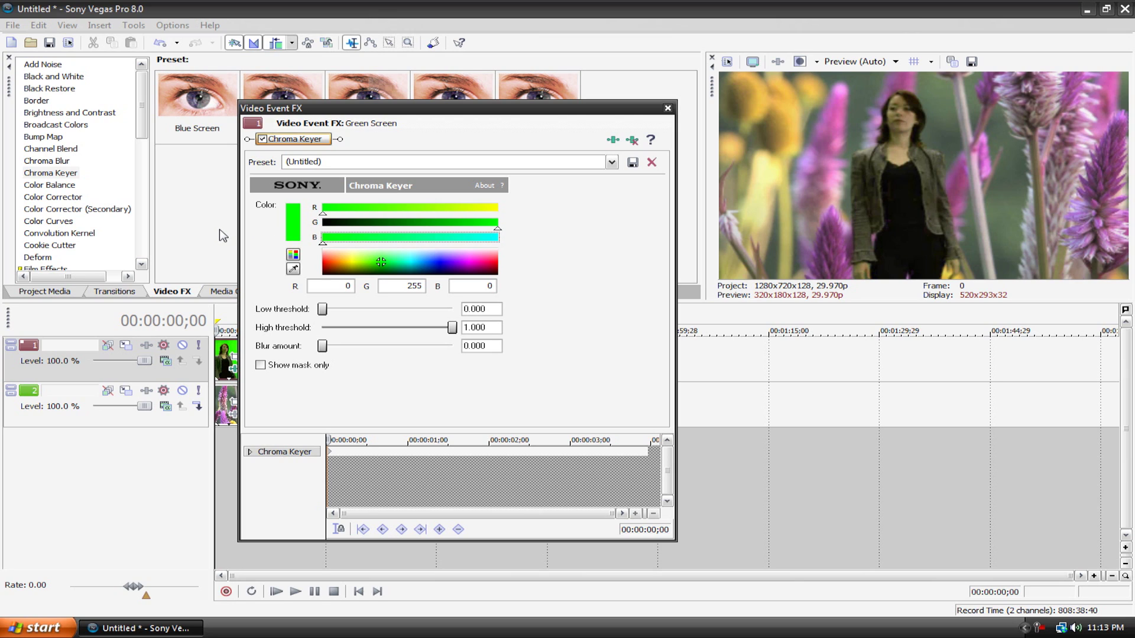
left_click(633, 144)
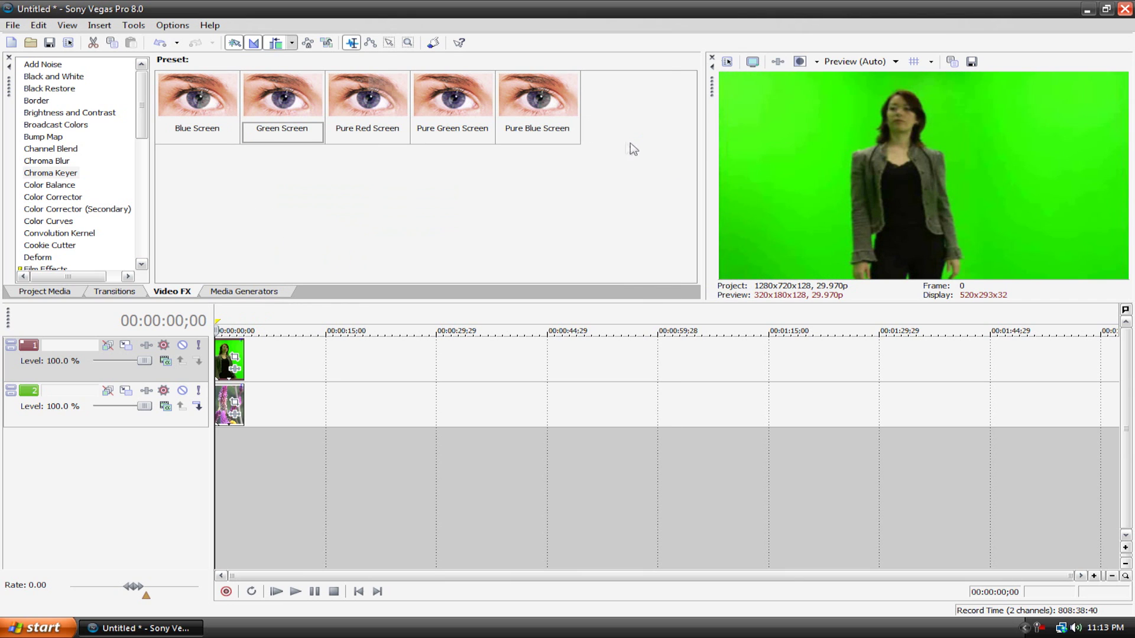
Try the Pure Green Screen and Green Screen presets on the track 1 clip, removing each afterwards.
left_click_drag(469, 101, 233, 363)
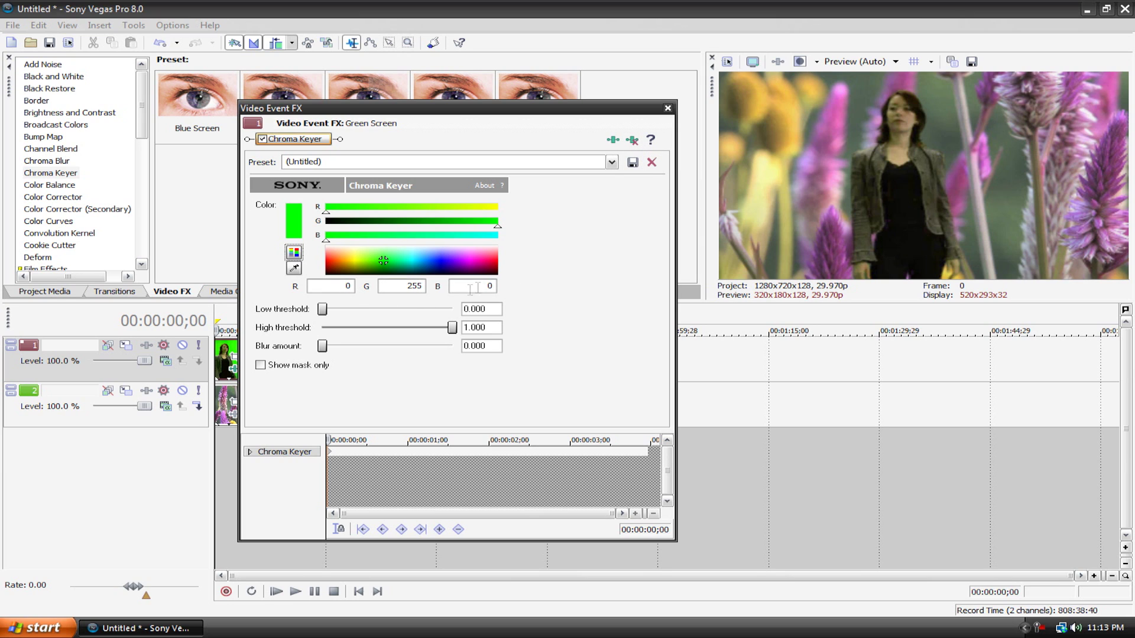
left_click(632, 140)
left_click_drag(287, 106, 231, 358)
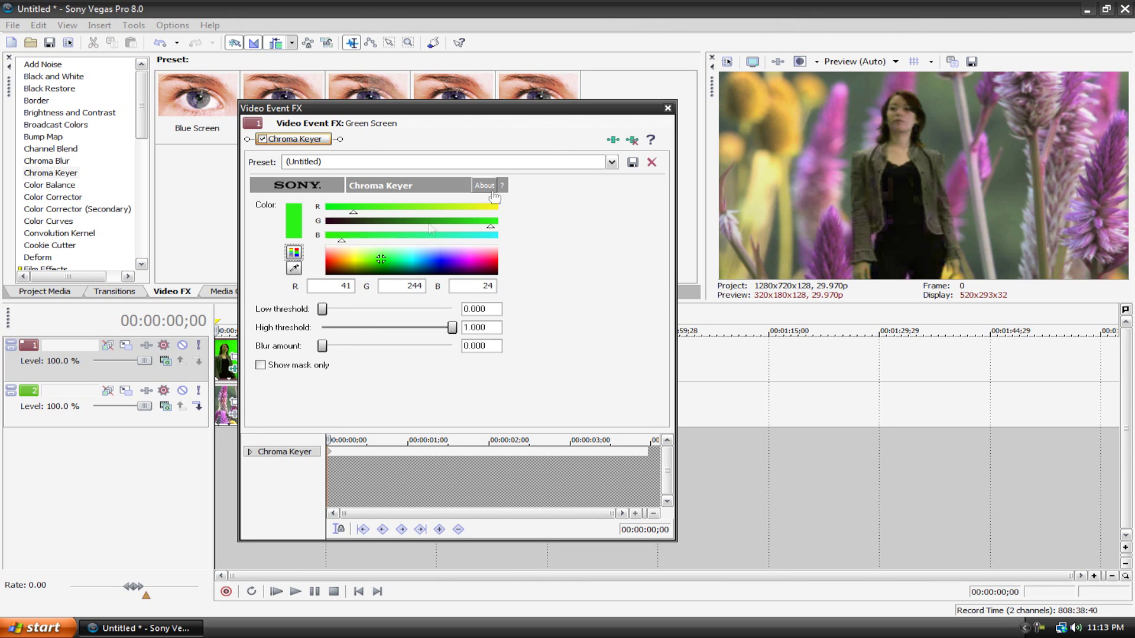
left_click(633, 140)
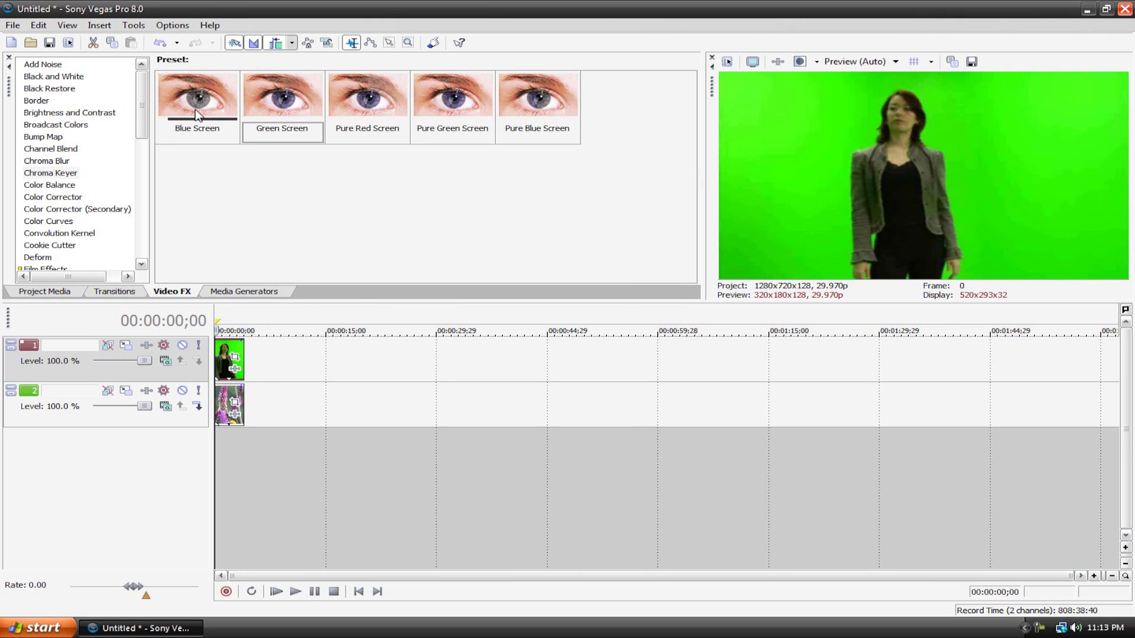
Apply the Blue Screen preset and sample the green backdrop as key colour 75, 255, 18.
left_click_drag(198, 115, 225, 368)
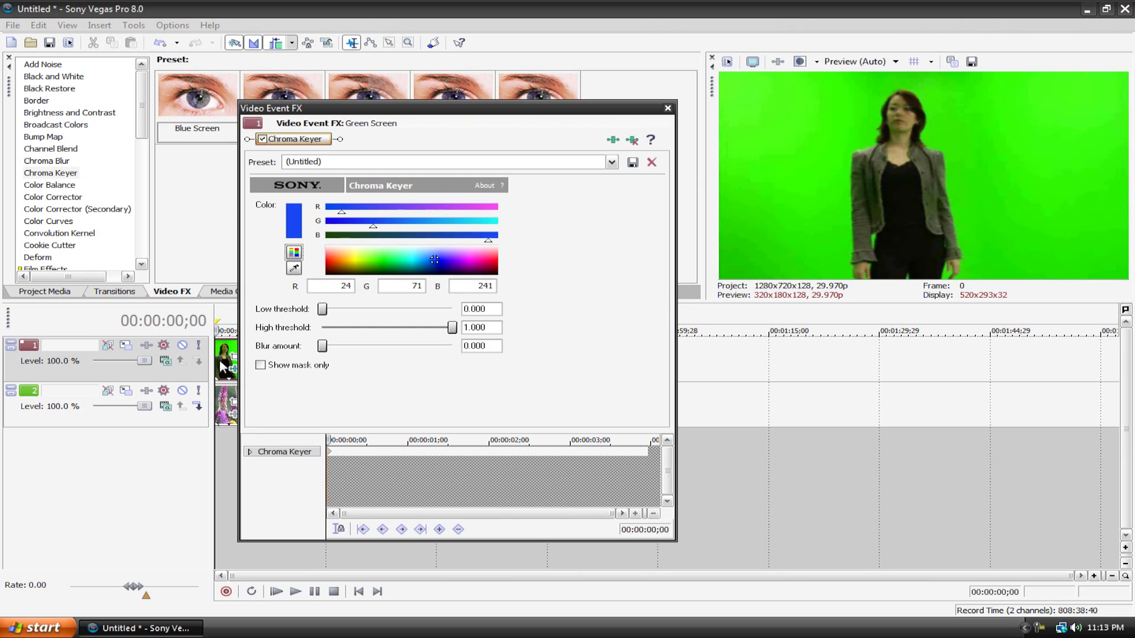
left_click(294, 270)
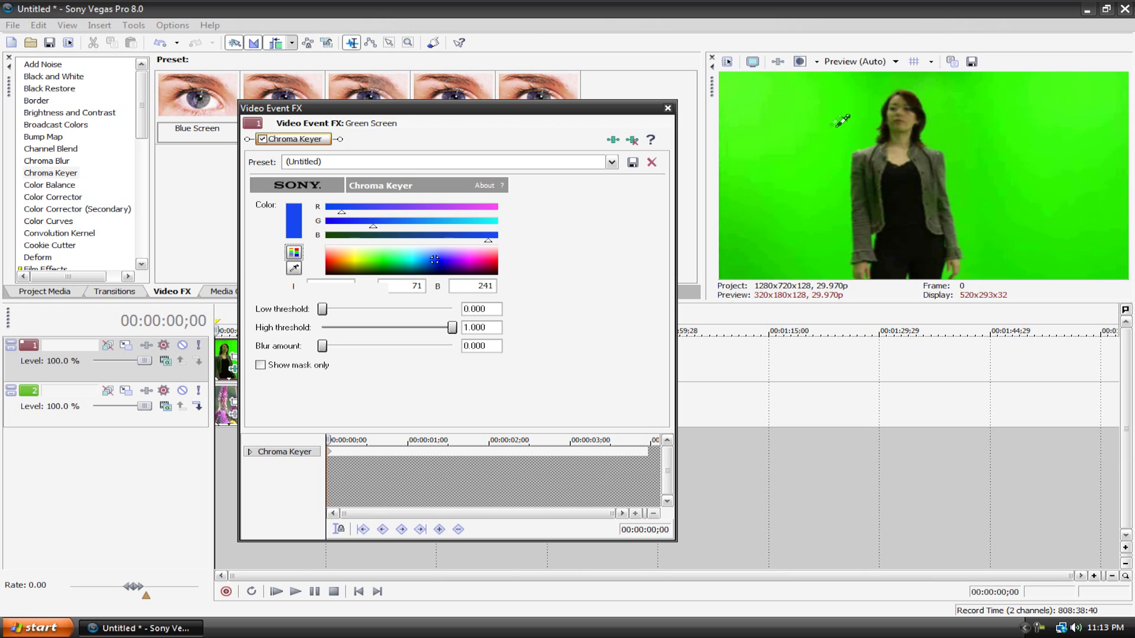
left_click(789, 121)
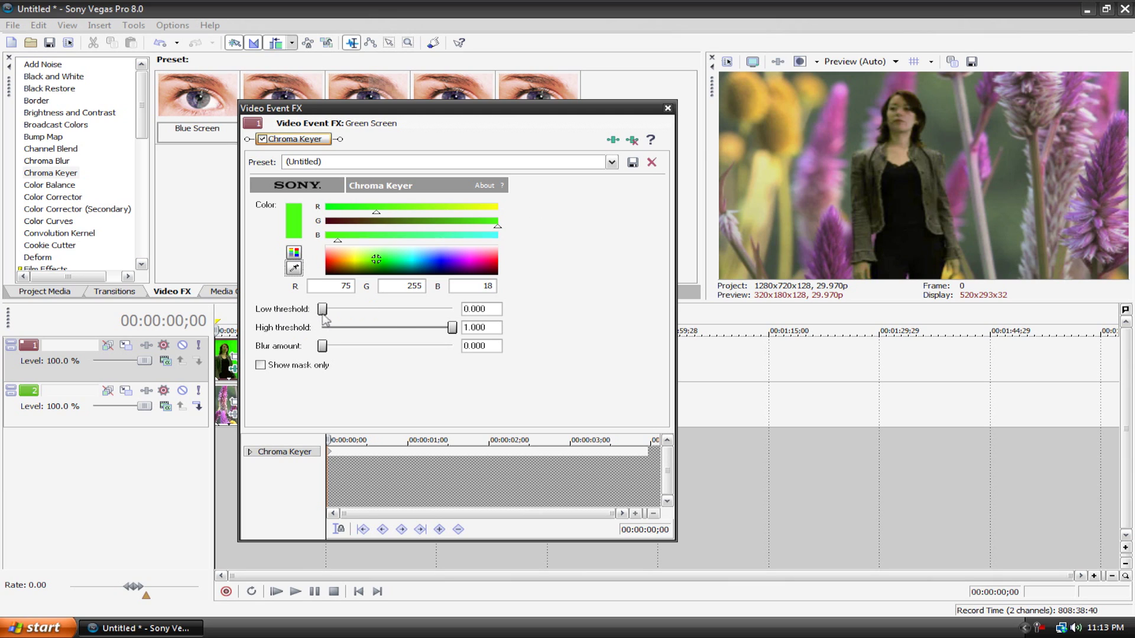
Test the threshold and blur sliders, leaving low 0.000, high 1.000 and blur 0.024.
left_click_drag(323, 308, 506, 313)
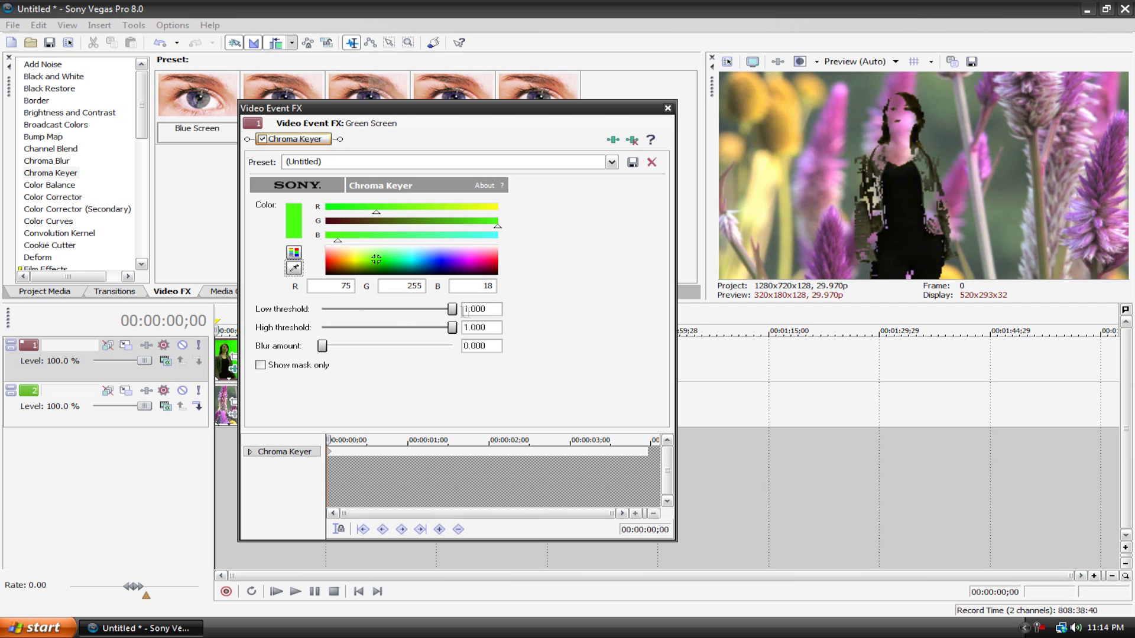
left_click_drag(453, 309, 251, 317)
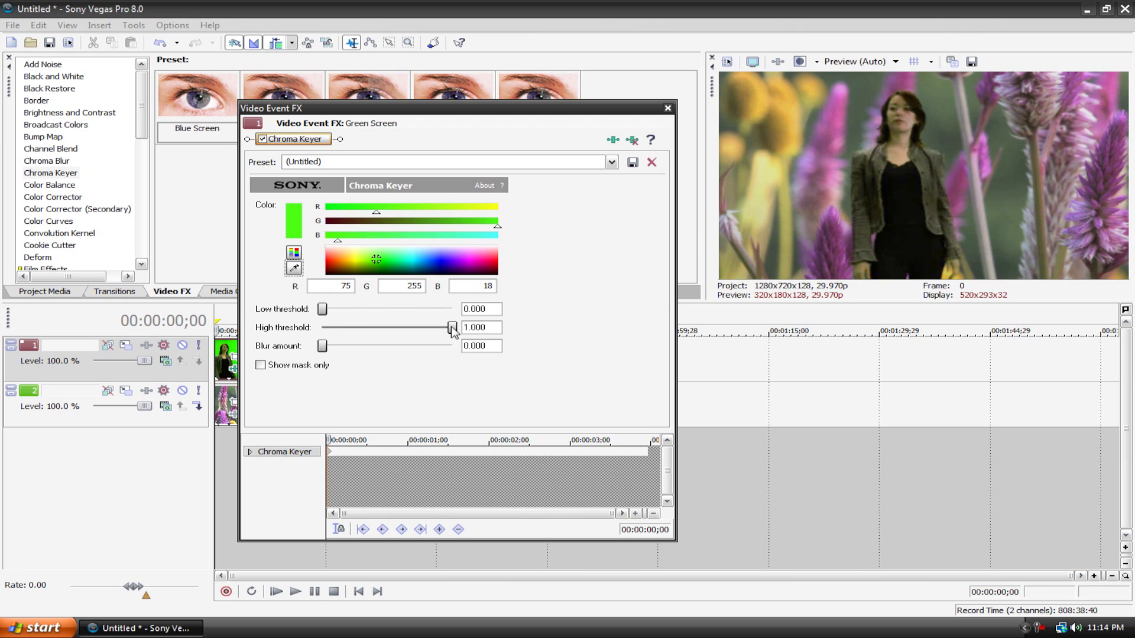
mouse_move(452, 327)
left_mouse_down()
mouse_move(319, 331)
mouse_move(452, 328)
left_mouse_up()
mouse_move(324, 312)
left_mouse_down()
mouse_move(425, 310)
mouse_move(322, 311)
left_mouse_up()
left_click_drag(323, 309, 243, 318)
left_click_drag(324, 309, 244, 333)
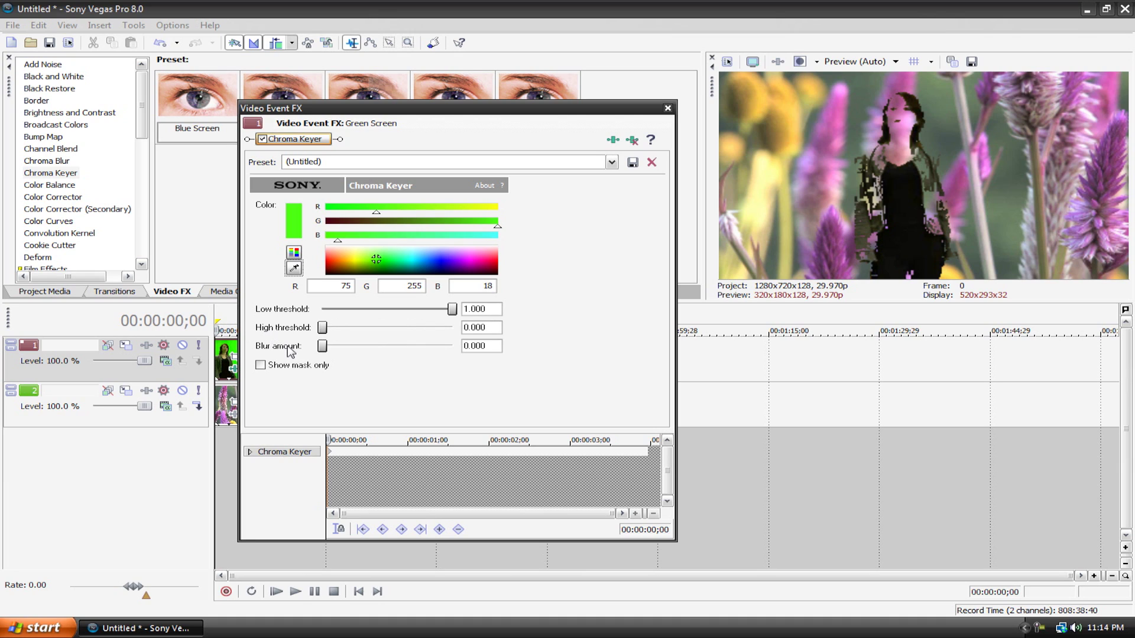
mouse_move(322, 328)
left_mouse_down()
mouse_move(441, 332)
mouse_move(322, 309)
left_mouse_up()
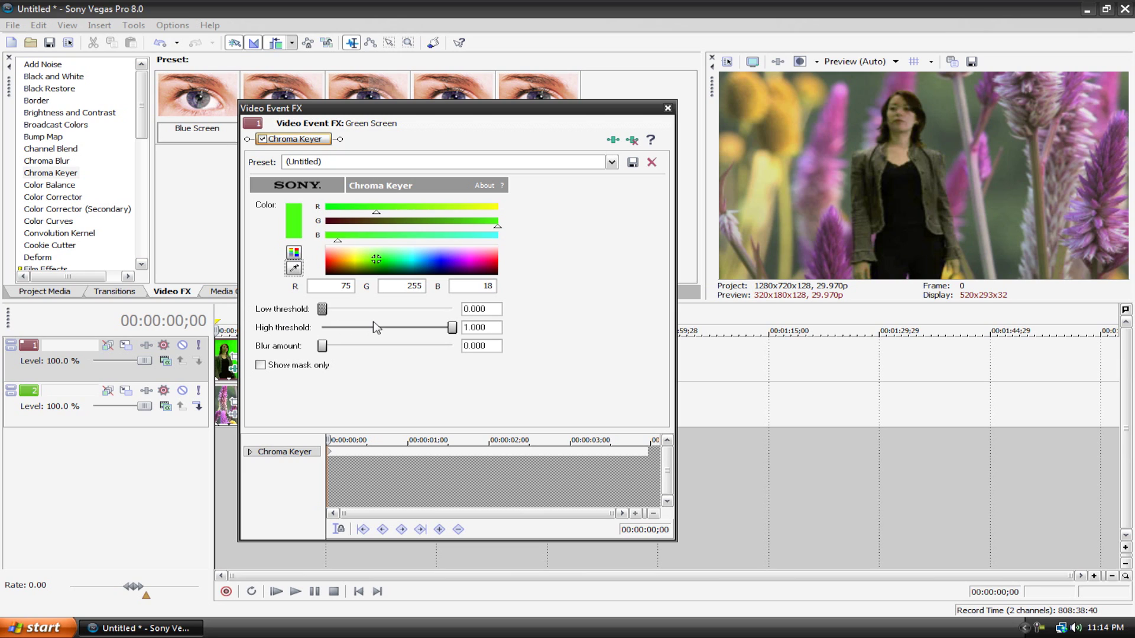
left_click_drag(322, 346, 526, 352)
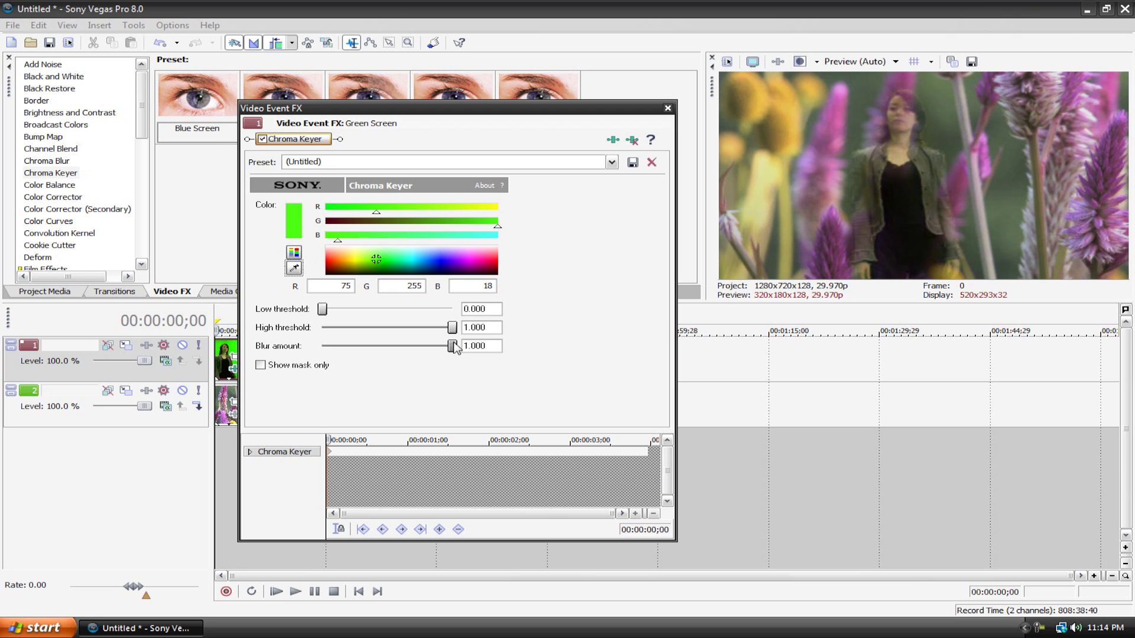
left_click_drag(453, 348, 328, 354)
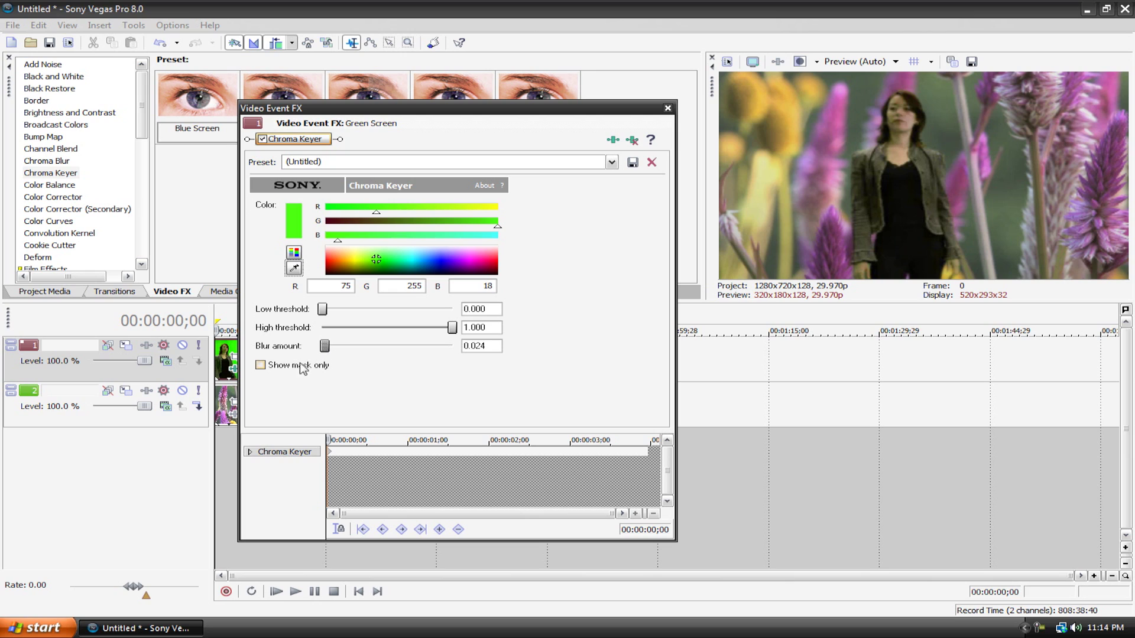
left_click(265, 366)
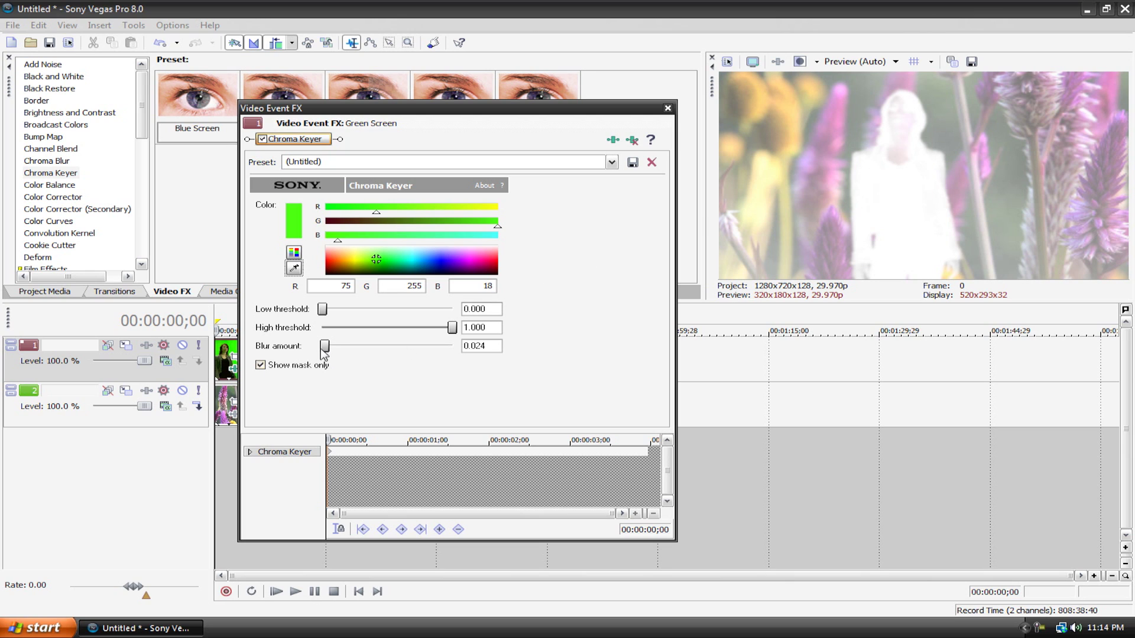
mouse_move(324, 350)
left_mouse_down()
mouse_move(367, 350)
mouse_move(302, 351)
mouse_move(562, 348)
mouse_move(315, 350)
left_mouse_up()
left_click_drag(459, 330, 517, 331)
left_click_drag(323, 310, 379, 317)
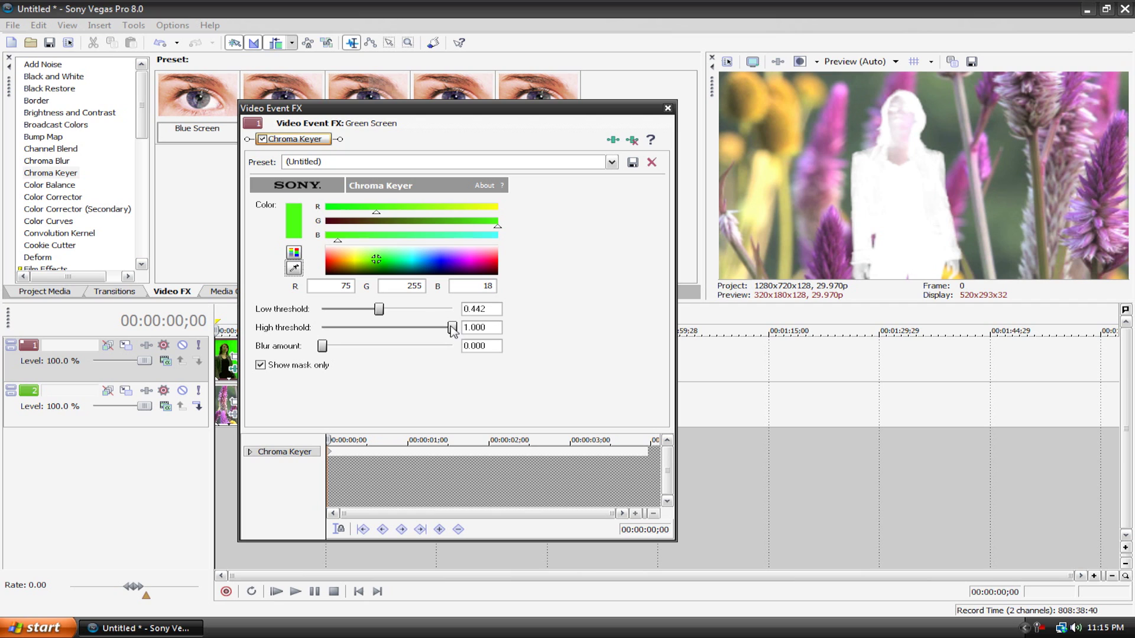
left_click_drag(453, 330, 387, 332)
left_click(260, 366)
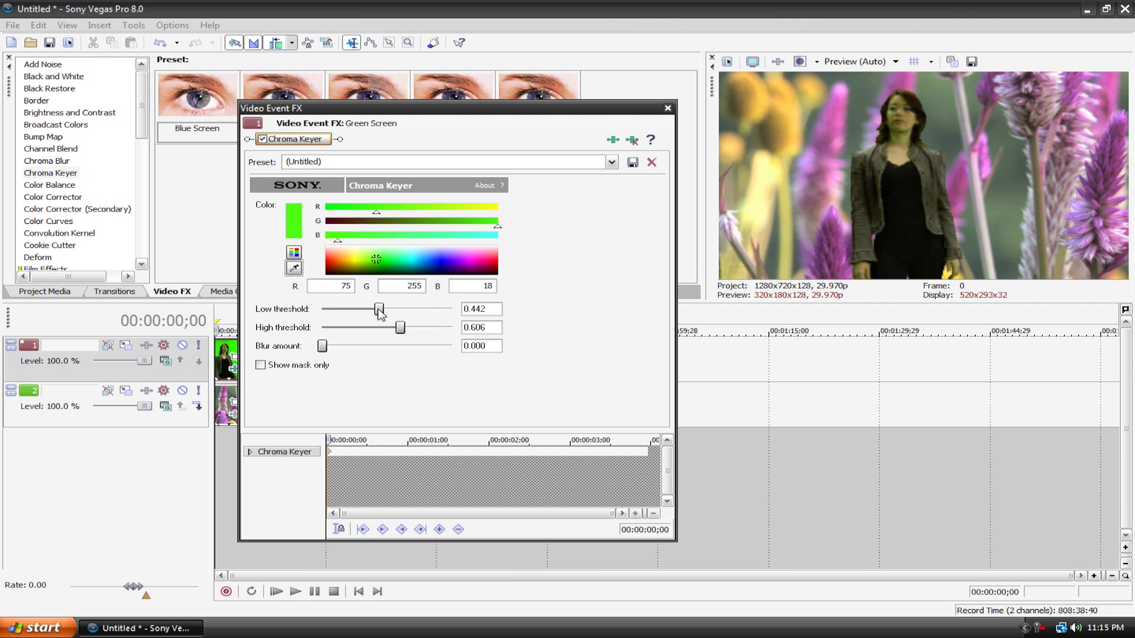
left_click_drag(379, 309, 297, 312)
left_click_drag(414, 327, 522, 330)
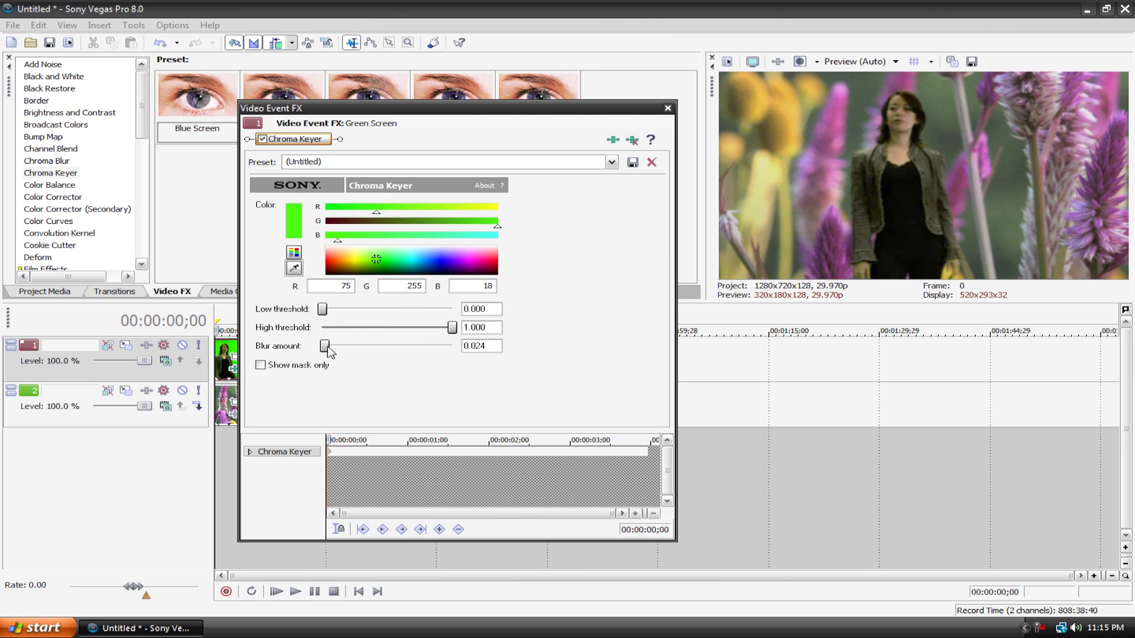
left_click(668, 109)
Loop the clips' full length, preview the keyed composite from around 1;21, then reopen the Chroma Keyer settings.
double_click(237, 324)
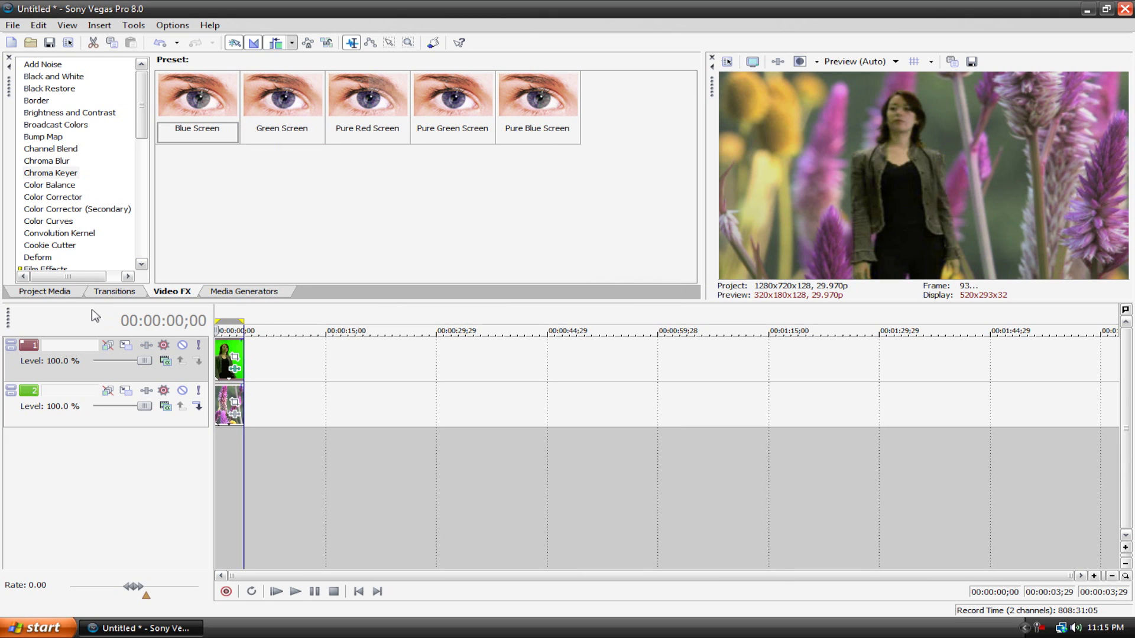
key("space")
left_click(295, 593)
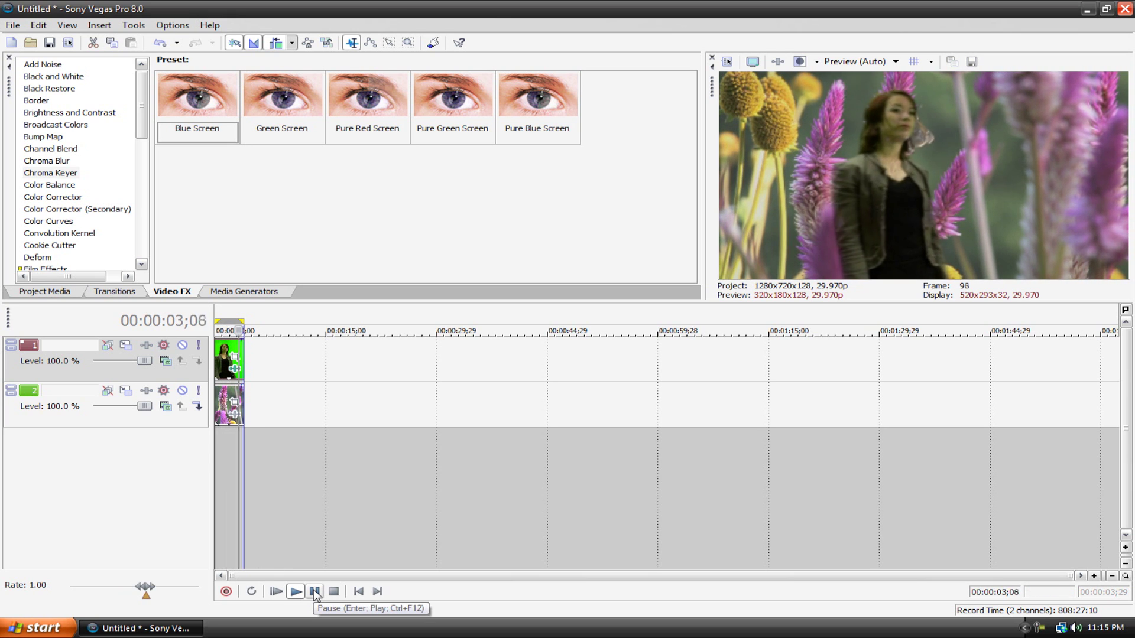
left_click(314, 592)
left_click(227, 327)
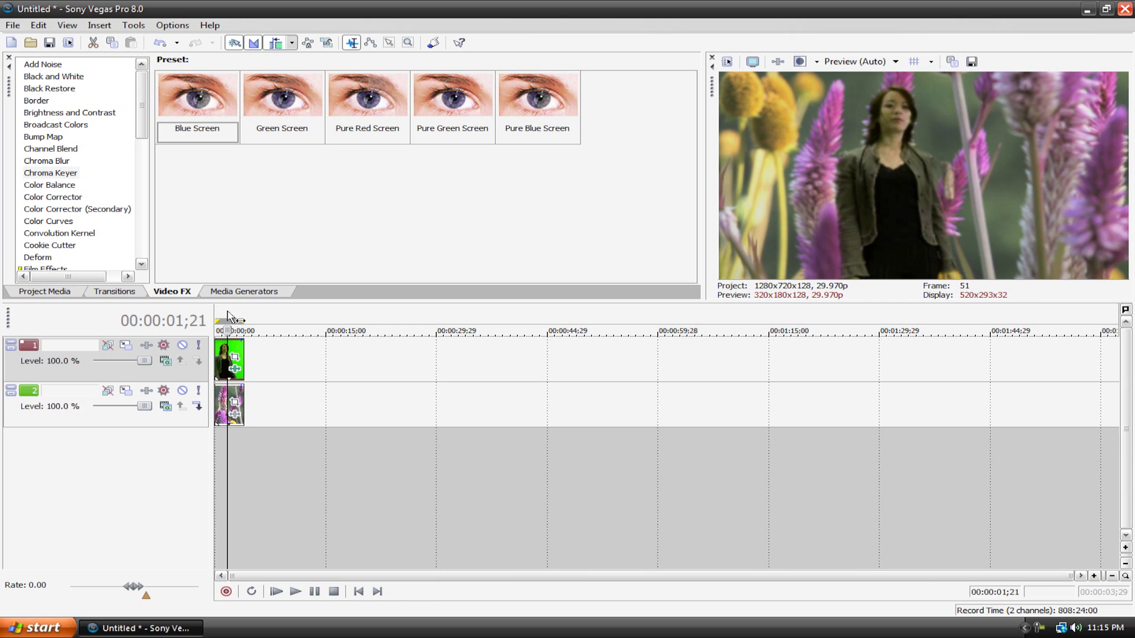
key("space")
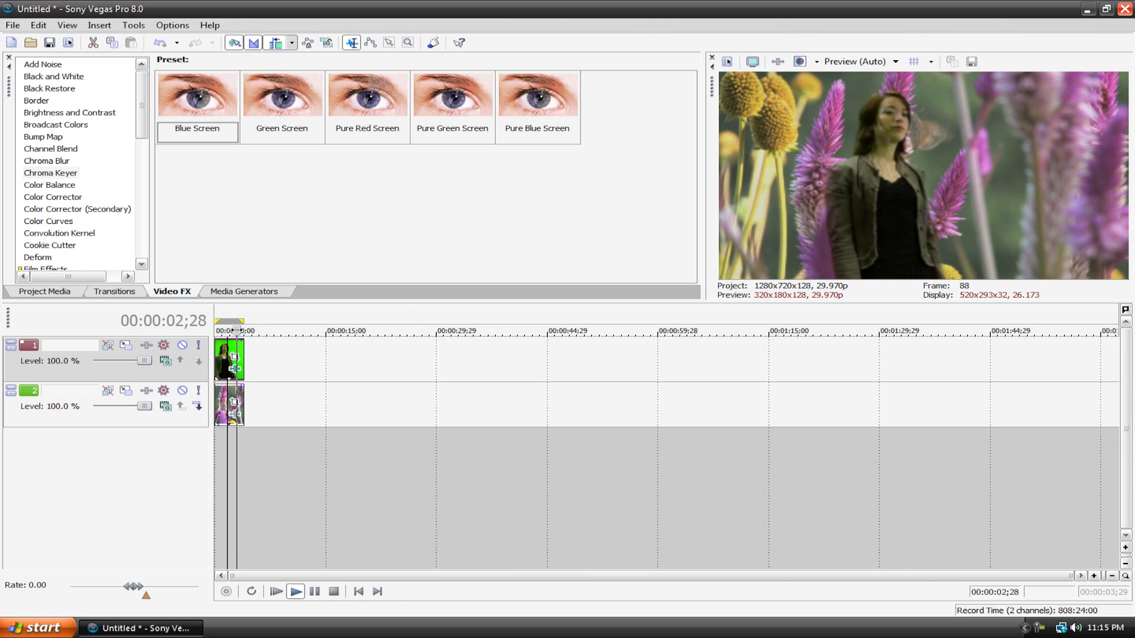
key("Return")
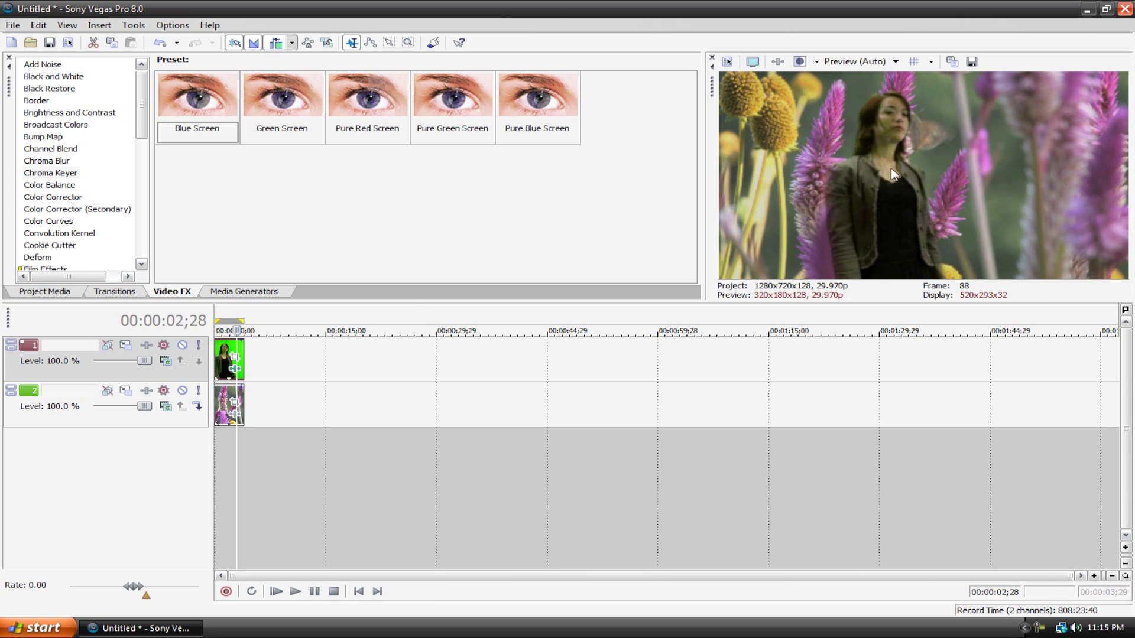
left_click(235, 369)
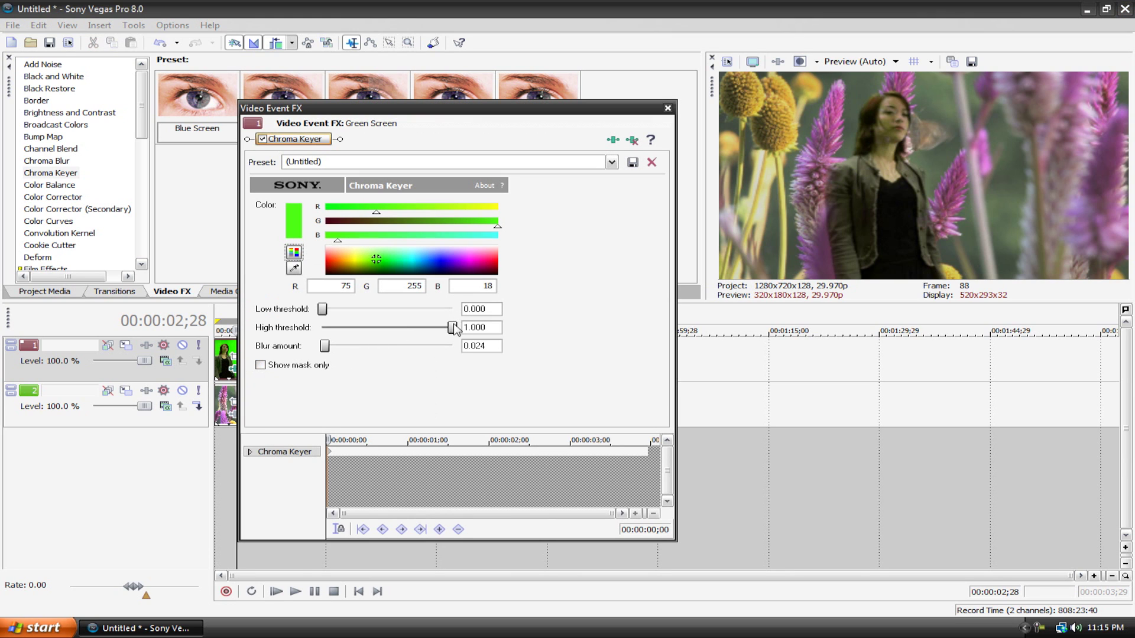
Set the Chroma Keyer to low threshold 0.248, high 0.739 and blur 0.157, then close it.
left_click_drag(453, 328, 508, 330)
left_click_drag(323, 309, 349, 310)
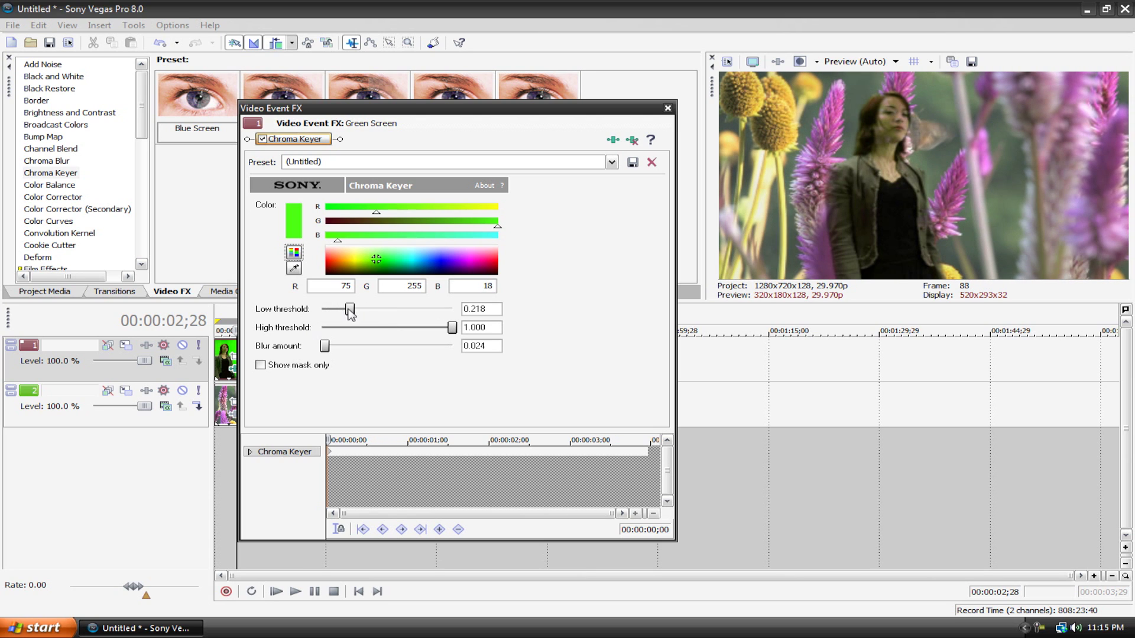
left_click_drag(452, 329, 407, 330)
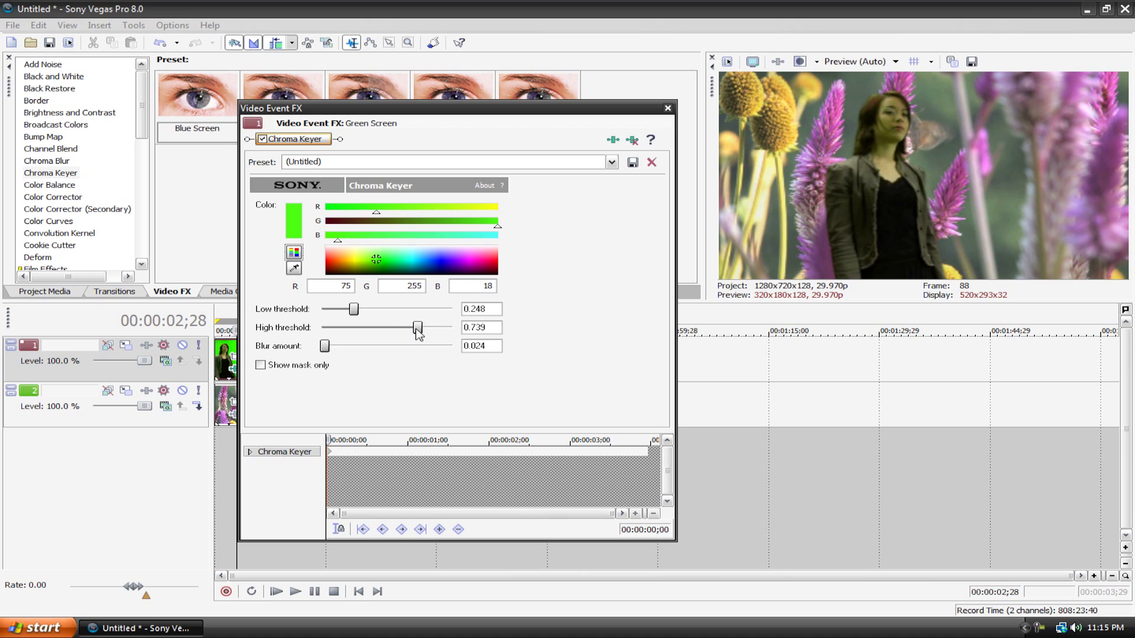
left_click_drag(327, 350, 343, 351)
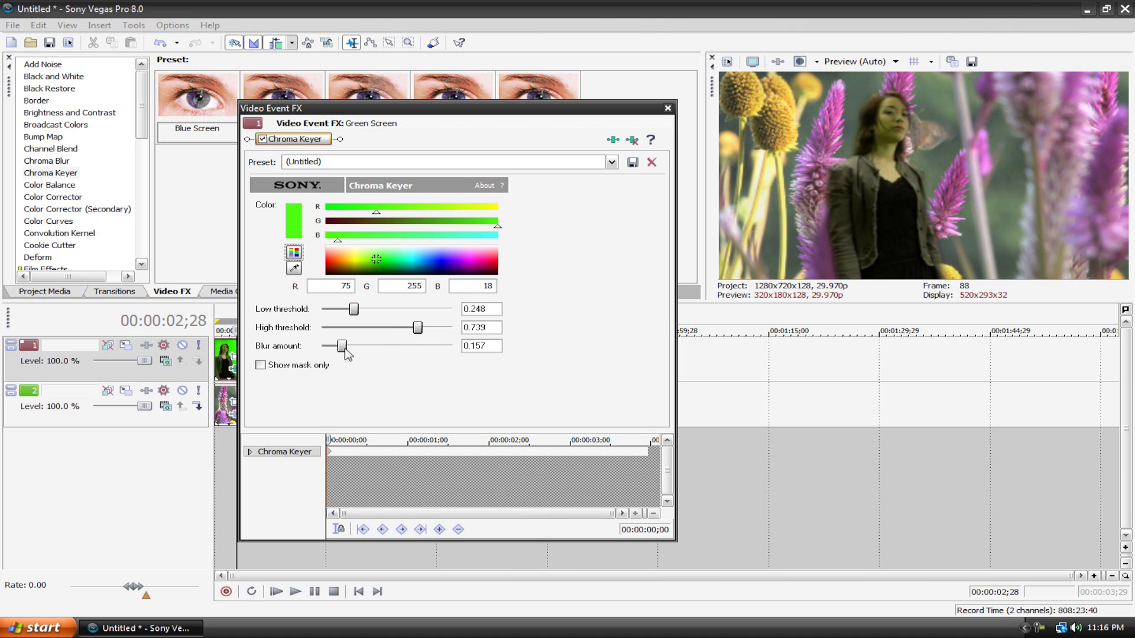
left_click(669, 105)
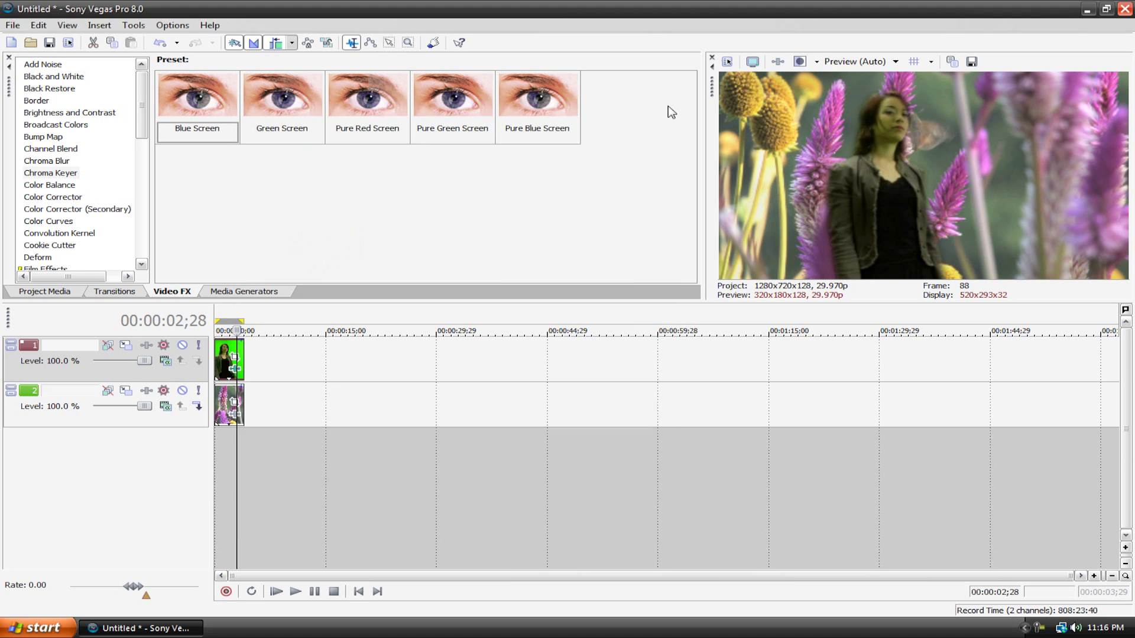
Play the refined composite from the beginning and pause it at 1;26.
left_click(278, 592)
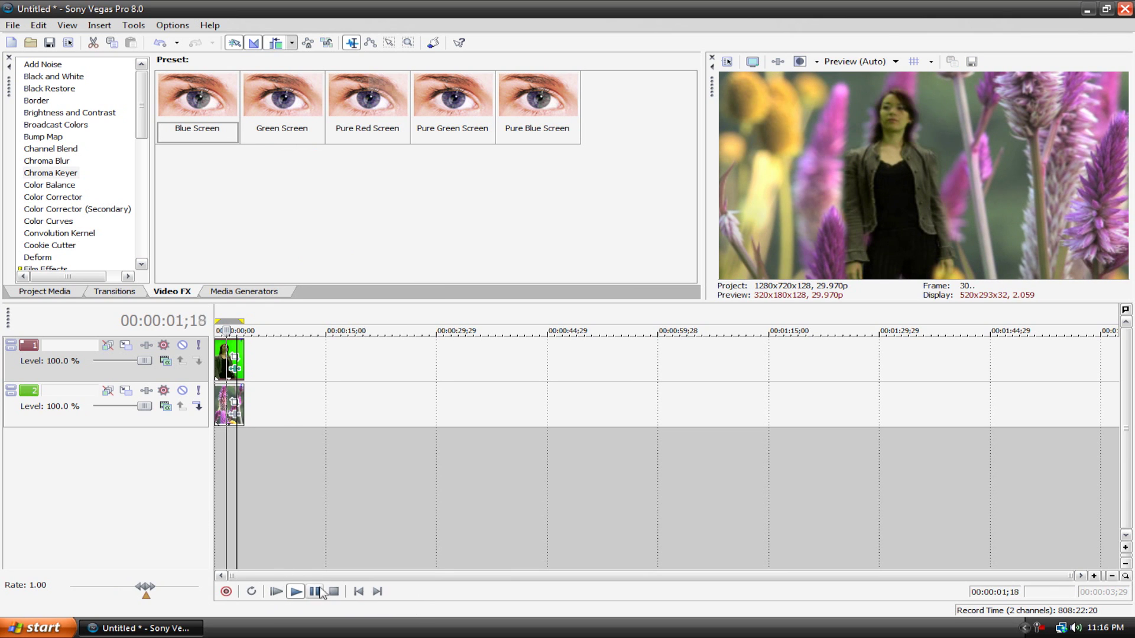
left_click(359, 592)
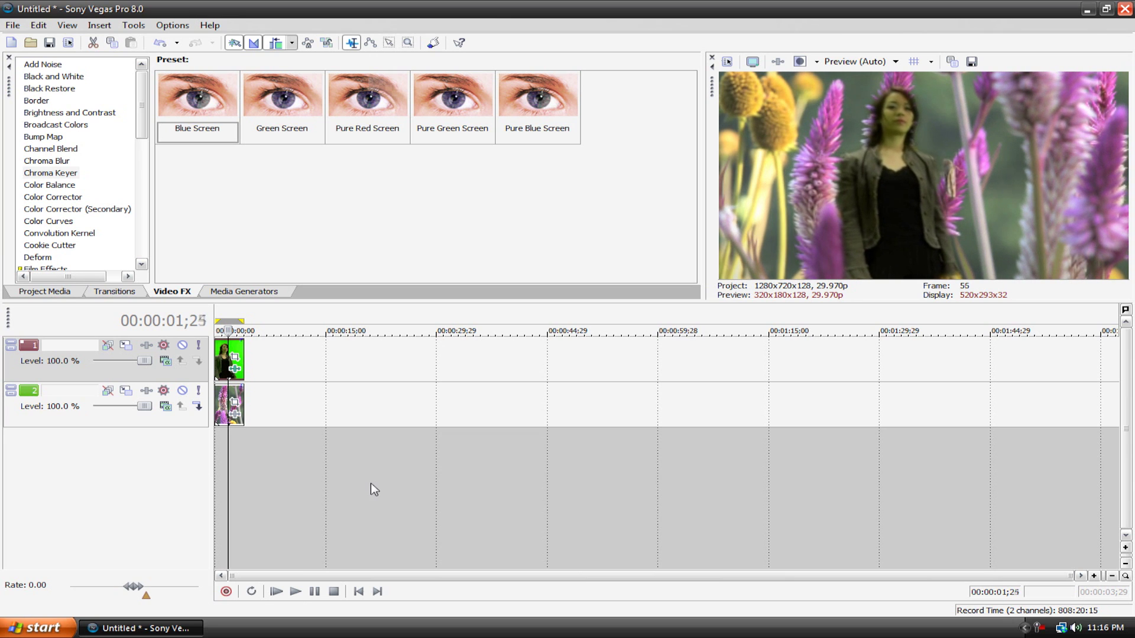
left_click(358, 592)
left_click(295, 592)
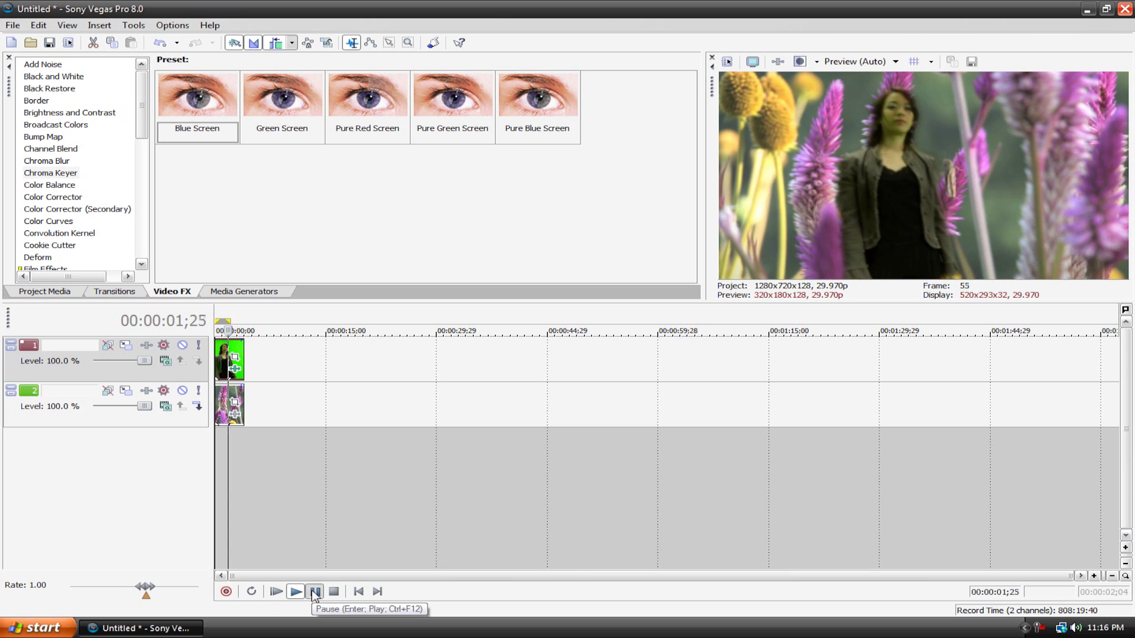
left_click(314, 592)
scroll(425, 458, "up", 5)
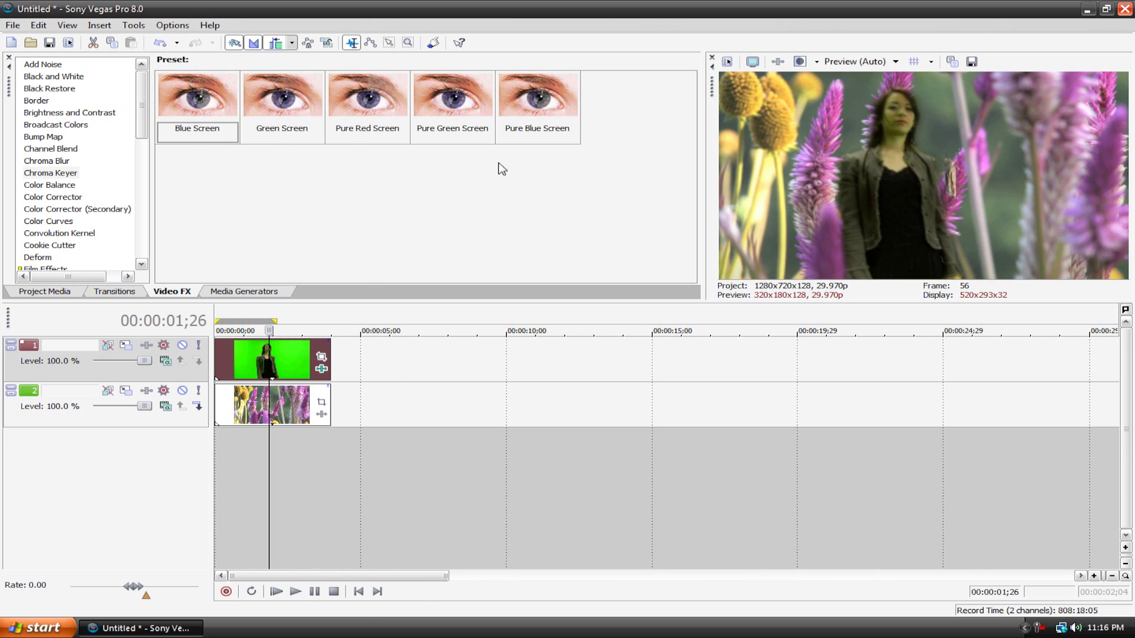
Add the TV Simulator's TV Look preset to the track 2 Flowers clip and close its settings.
left_click_drag(141, 116, 142, 230)
left_click(59, 226)
left_click_drag(179, 97, 302, 407)
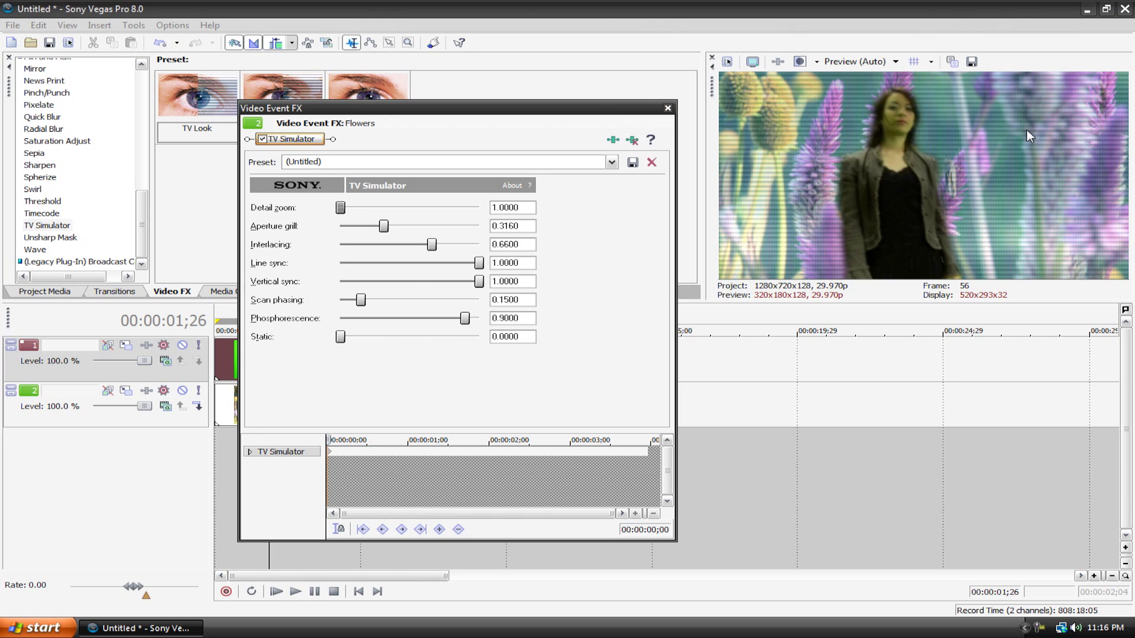
left_click(668, 109)
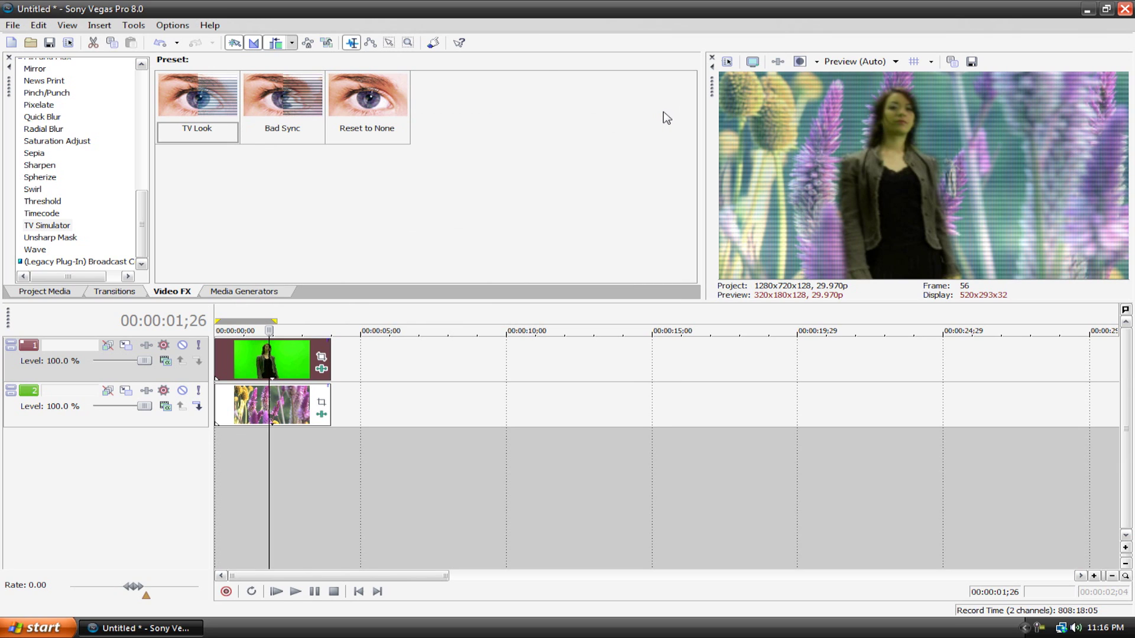